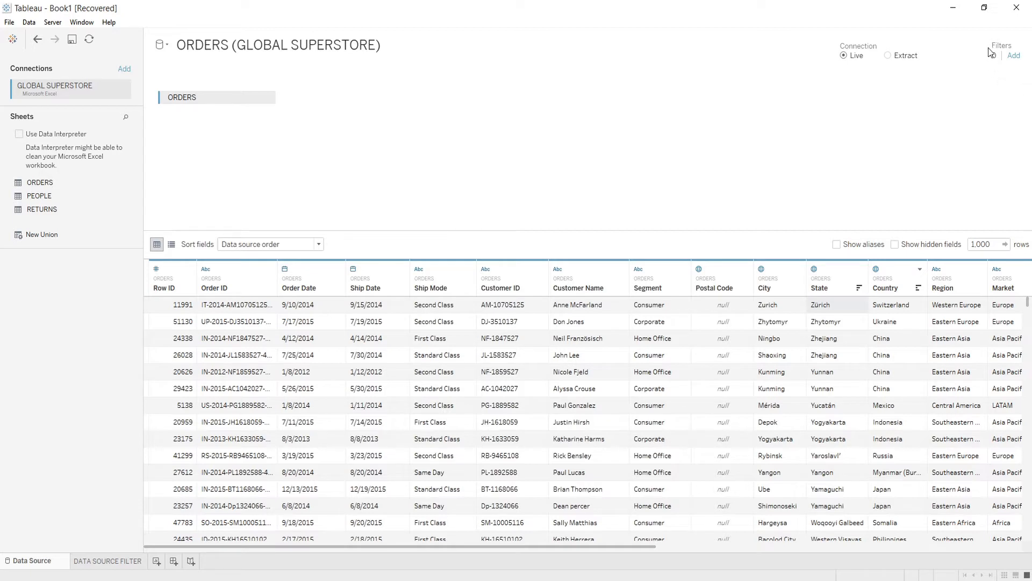
- Add a data source filter on Country that keeps only India
left_click(1015, 60)
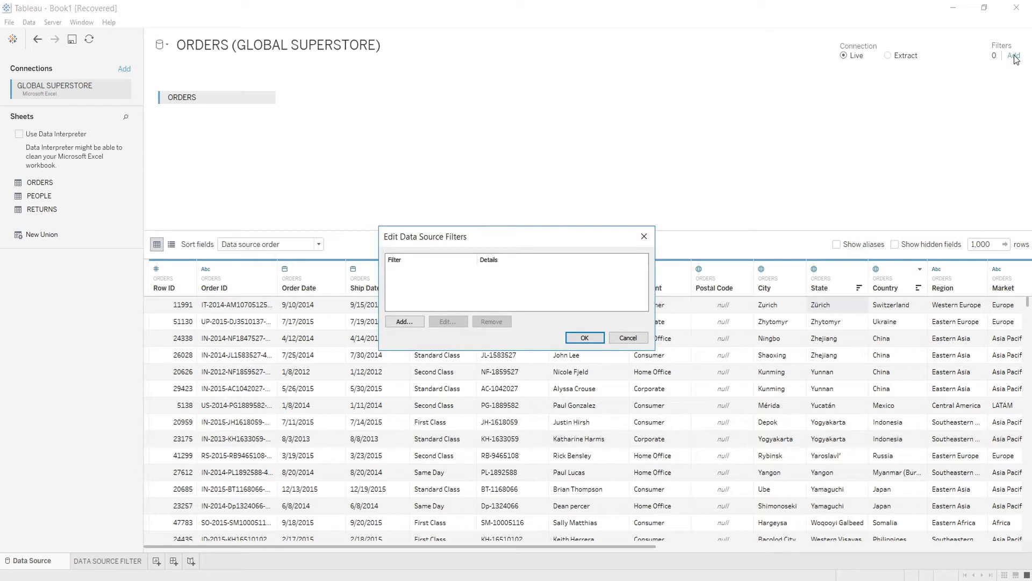
left_click(403, 321)
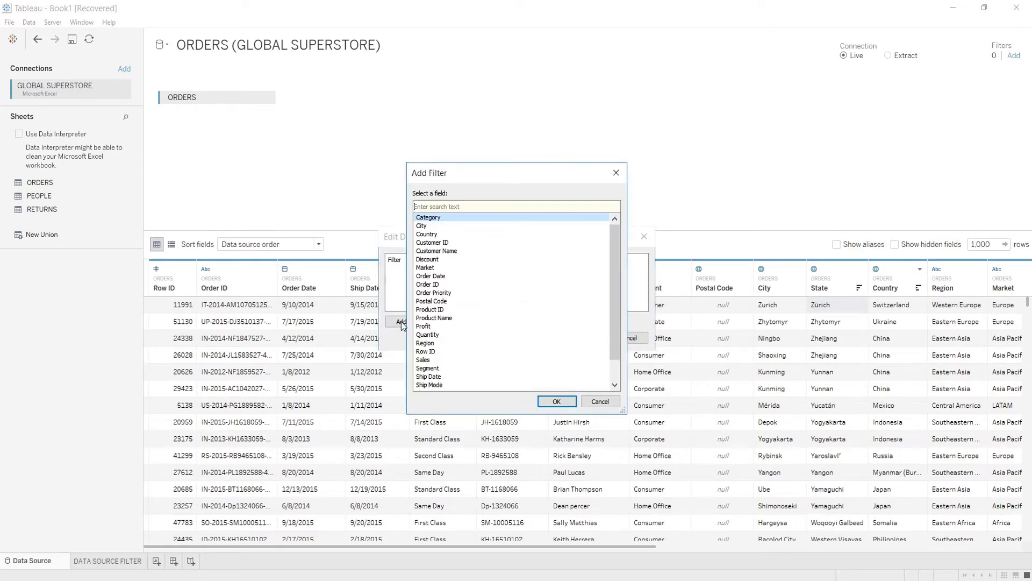
left_click(428, 234)
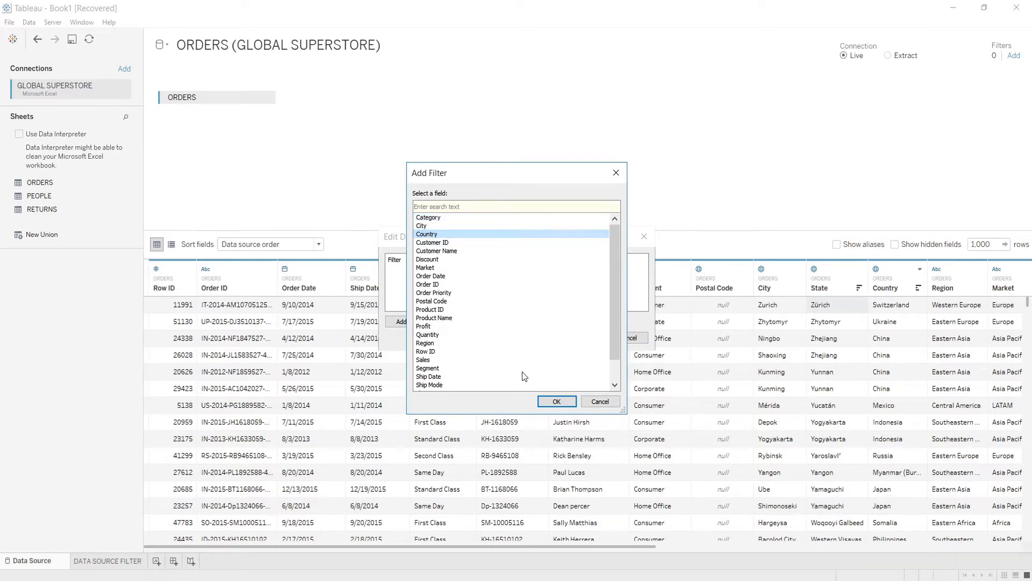
left_click(558, 402)
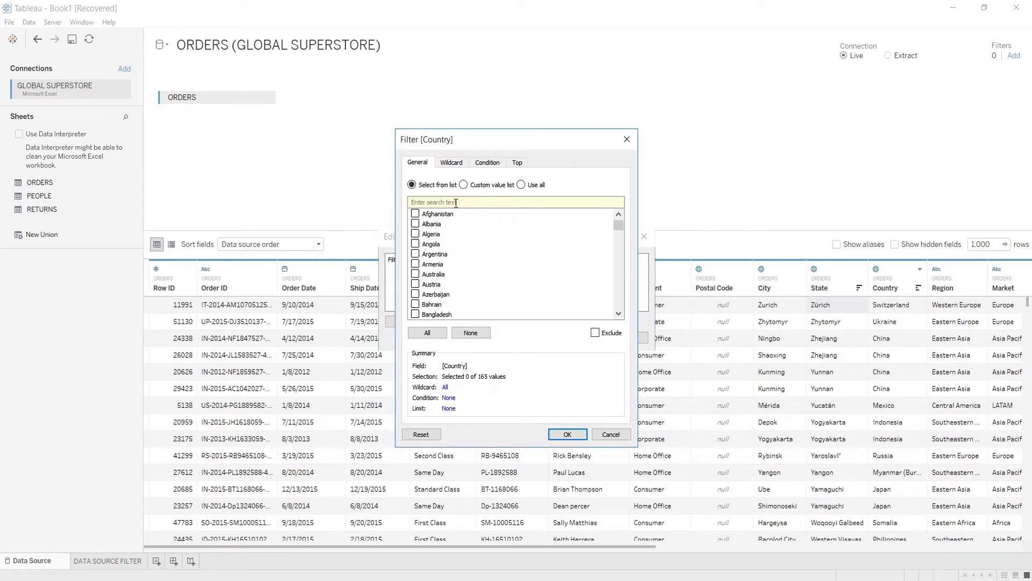
type("India")
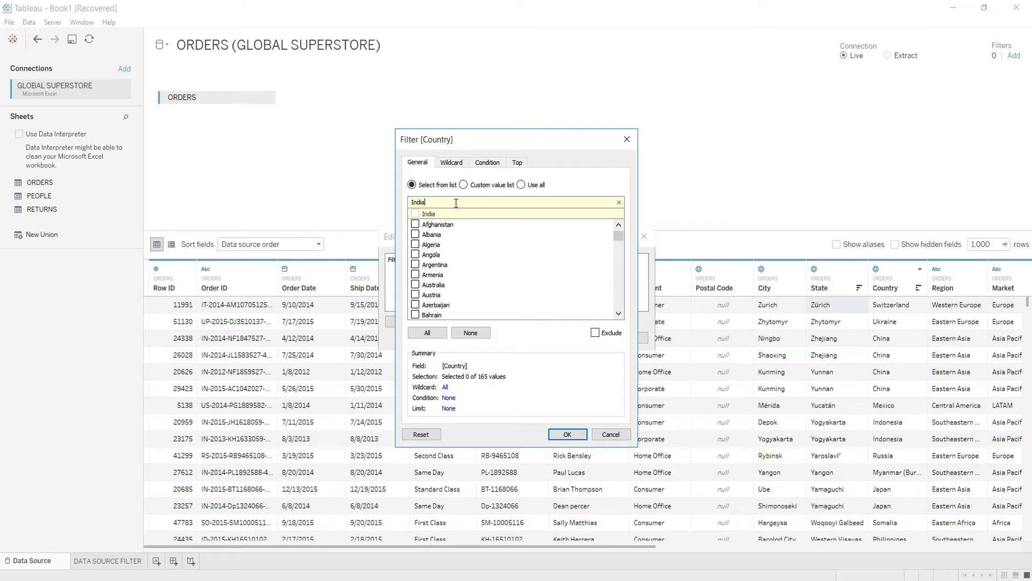
left_click(415, 214)
left_click(567, 434)
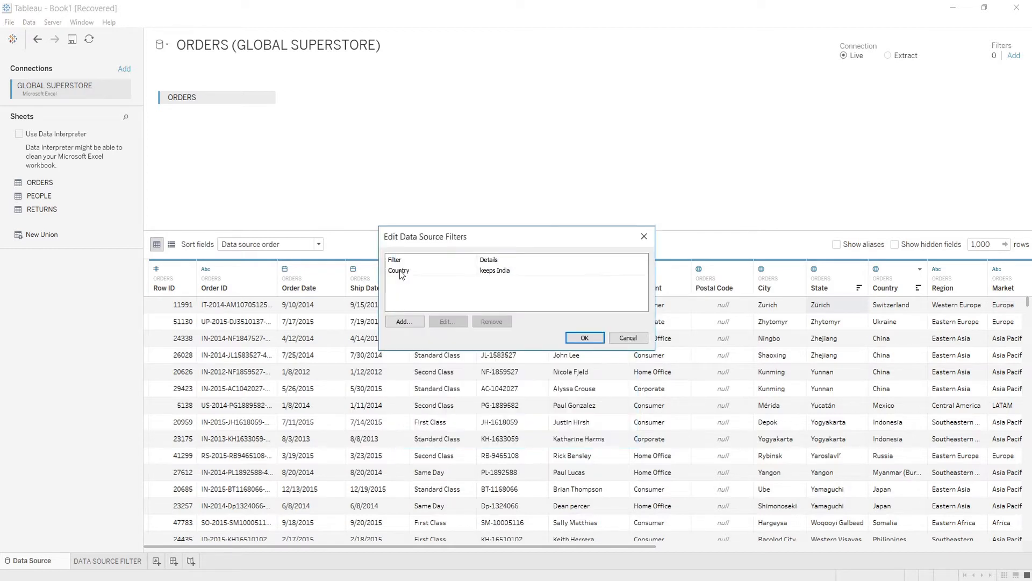
left_click(399, 270)
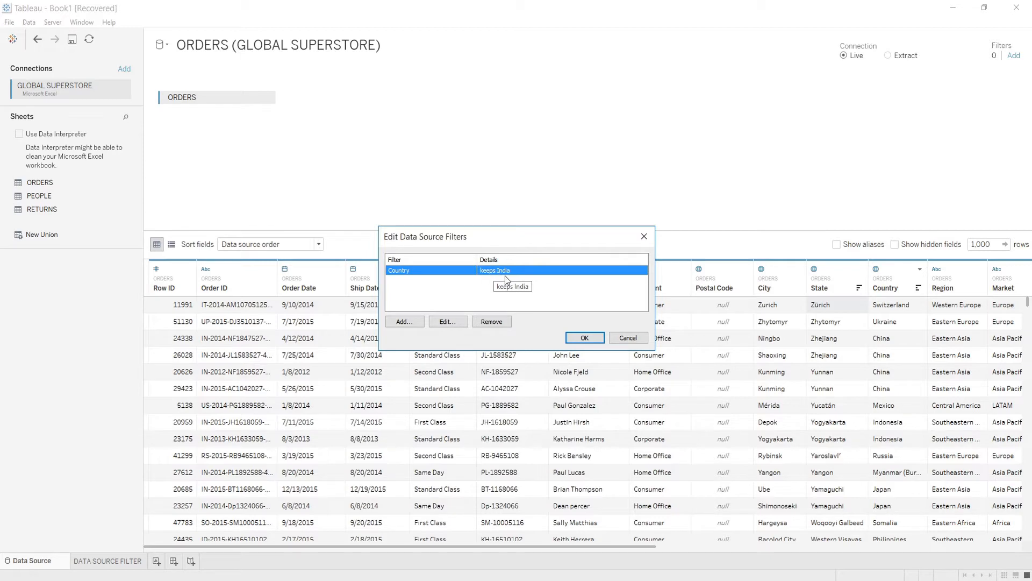
left_click(579, 337)
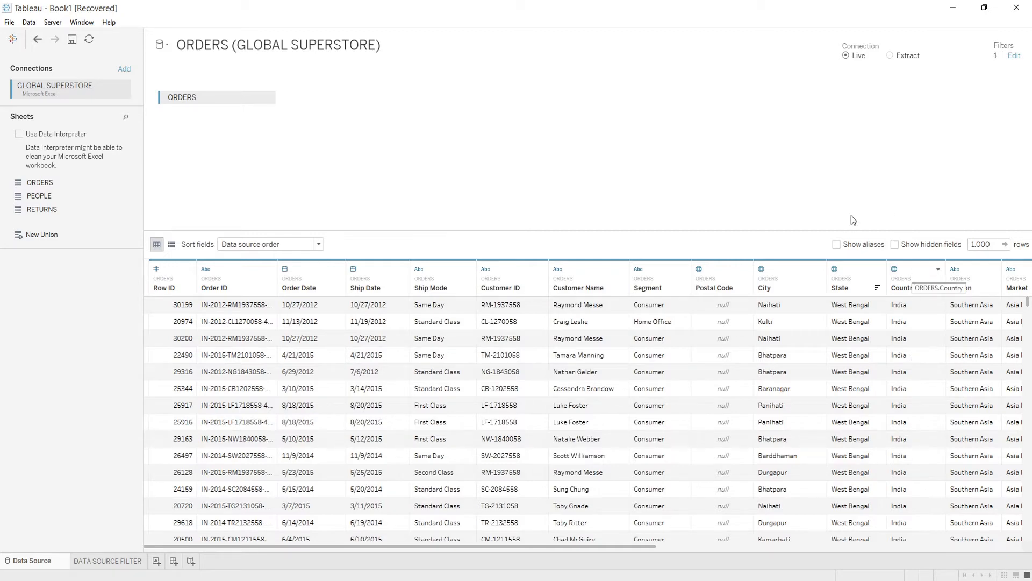
- Cycle the sort order of the State column to review the filtered rows by state
left_click(877, 288)
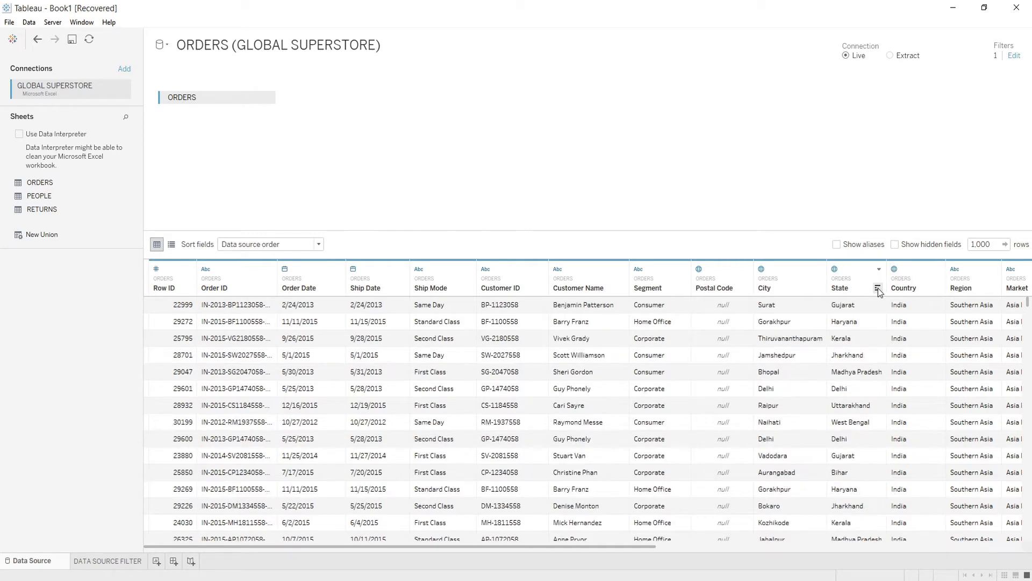
left_click(877, 289)
left_click(878, 288)
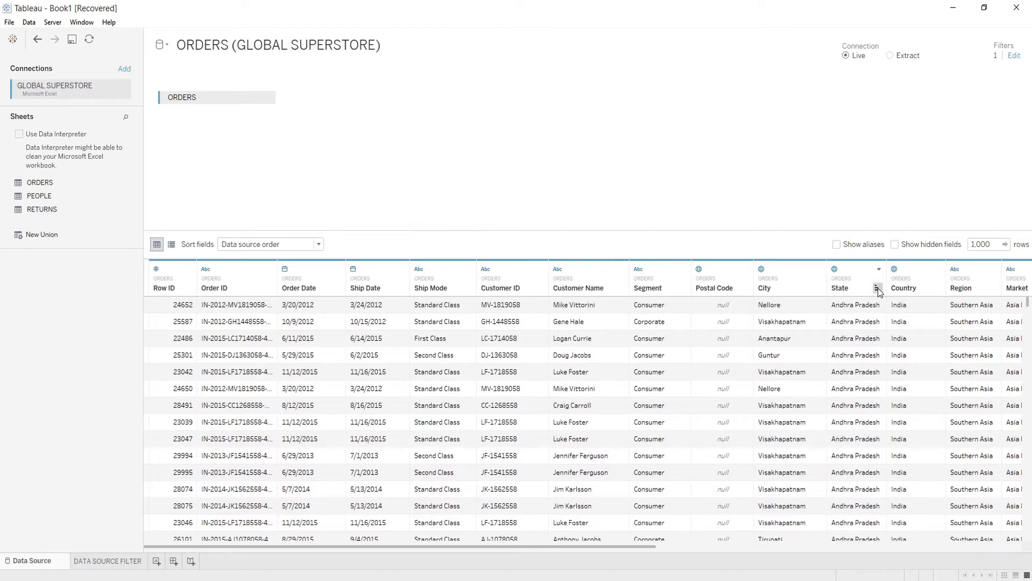
- On the DATA SOURCE FILTER sheet, build a bar chart with Country and State as columns and Sales as rows
left_click(93, 561)
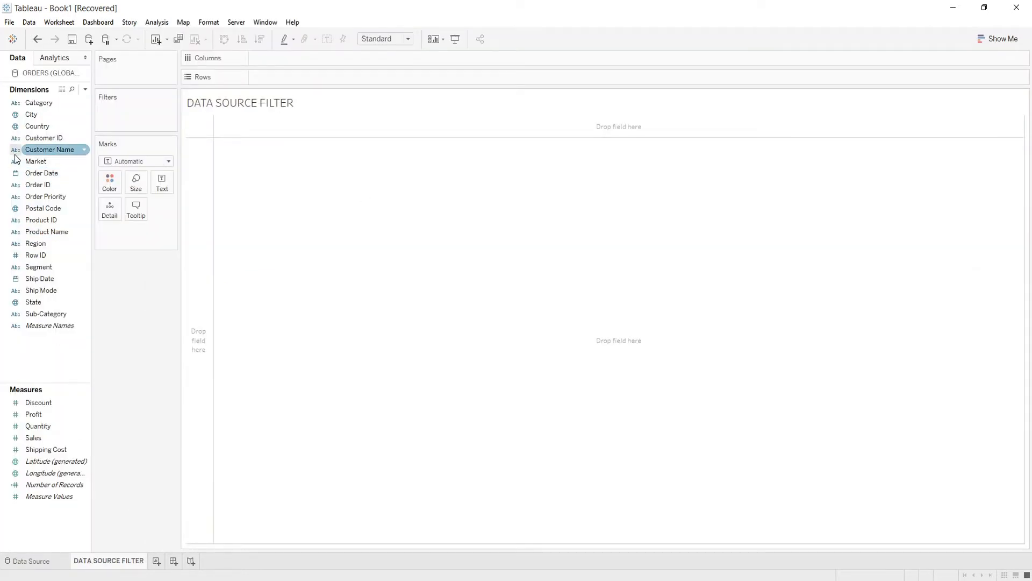
left_click_drag(33, 126, 285, 57)
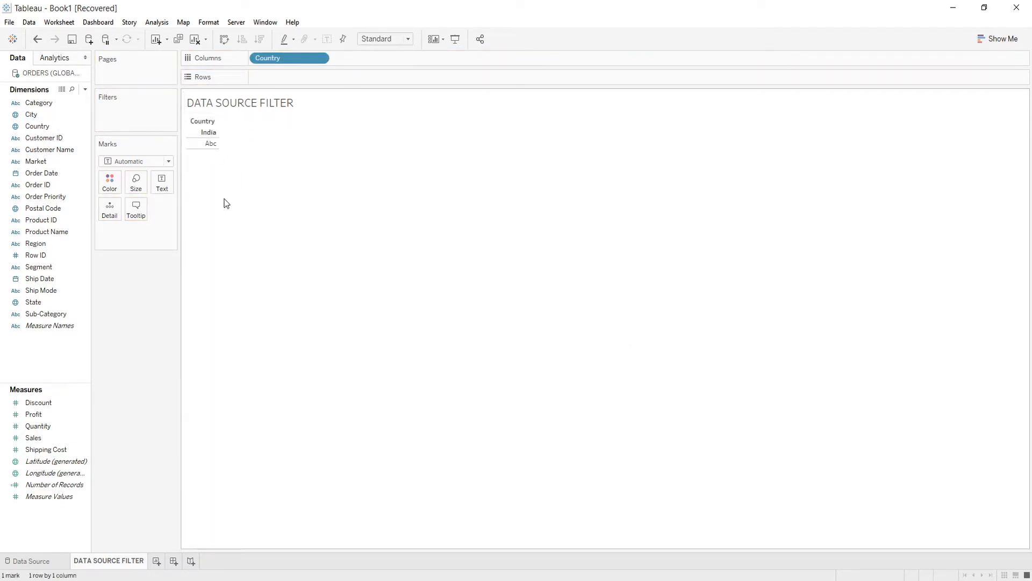
mouse_move(213, 148)
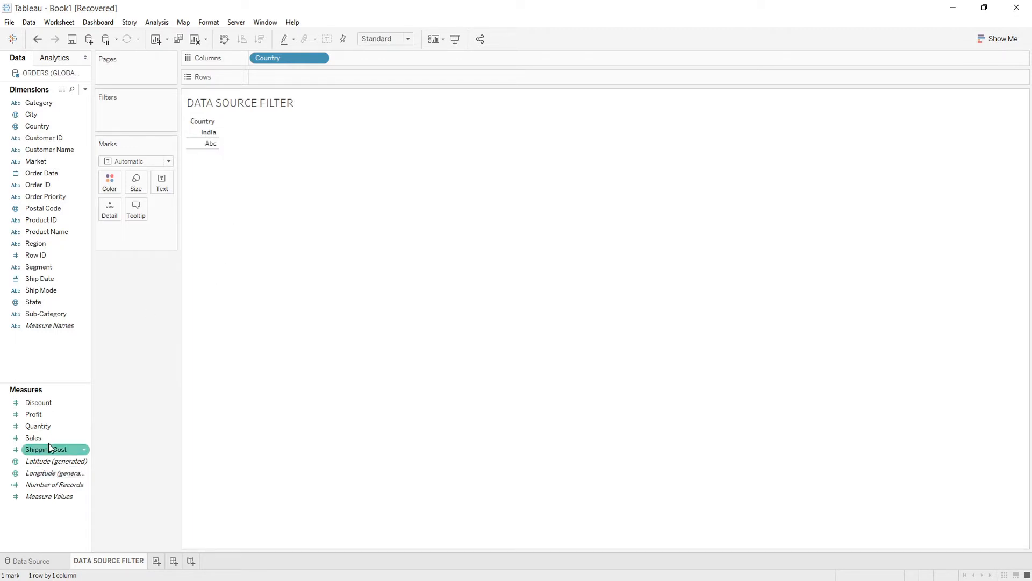
left_click_drag(43, 438, 275, 76)
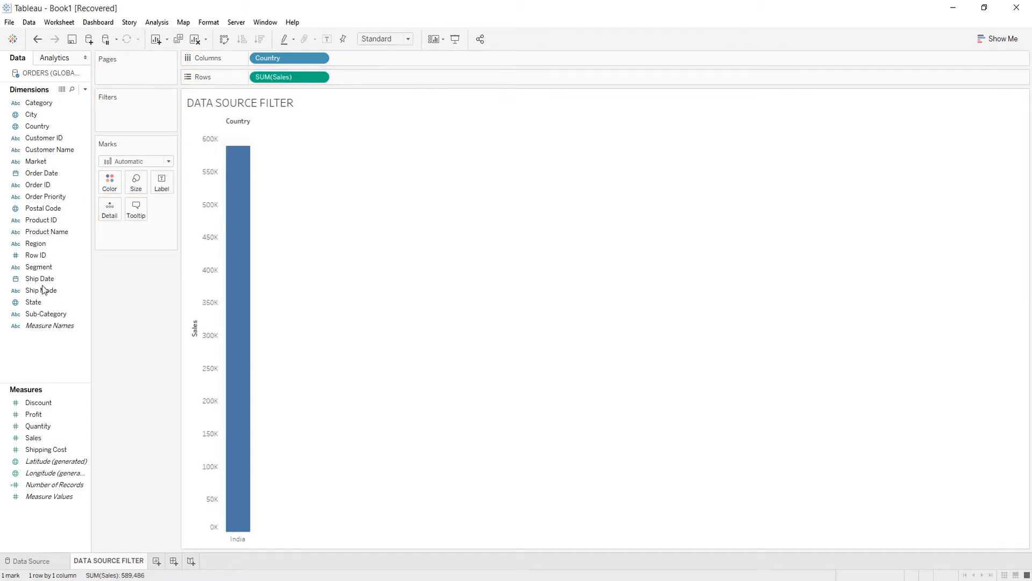
left_click(32, 304)
left_click_drag(34, 305, 359, 60)
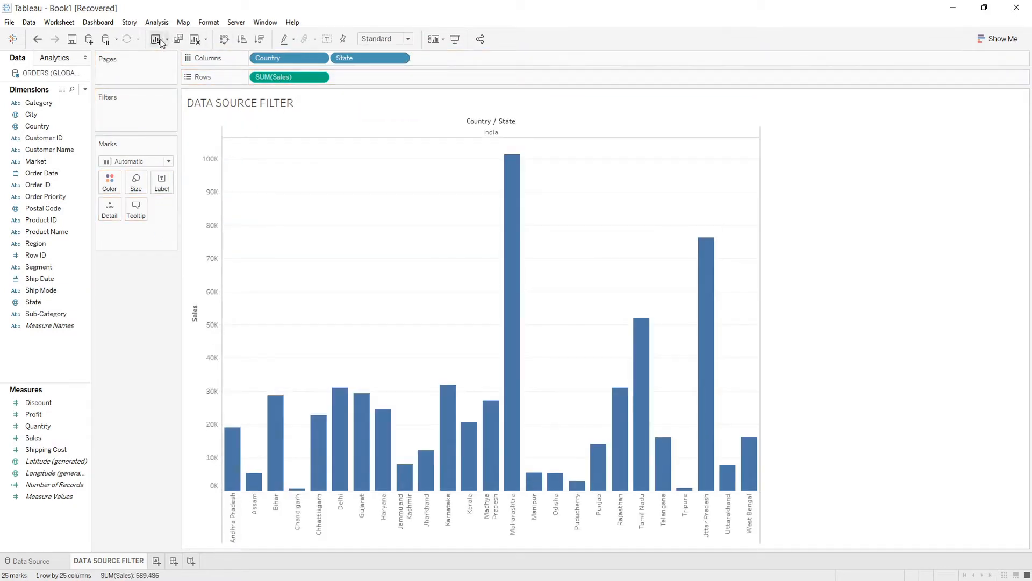
- Swap the chart's rows and columns and sort the states by Sales in descending order
left_click(226, 38)
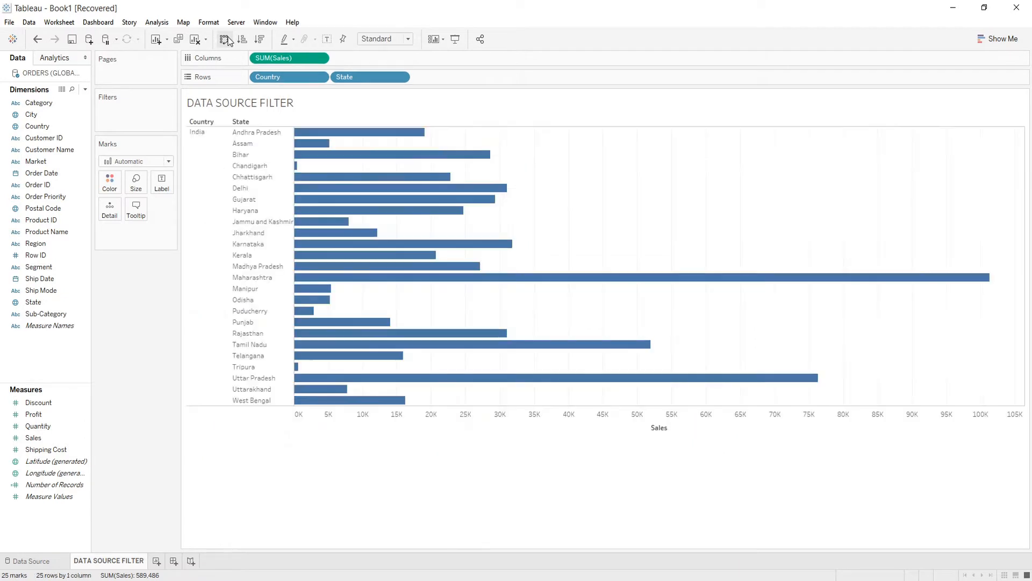
left_click(260, 39)
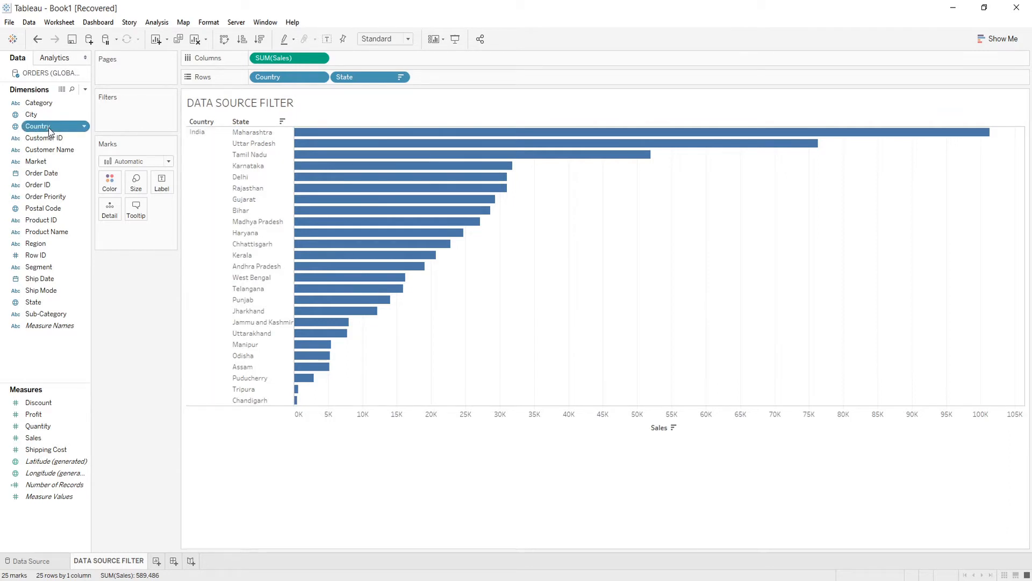
- Check which values a Country filter offers on the sheet, and close it without applying the filter
left_click_drag(48, 127, 134, 115)
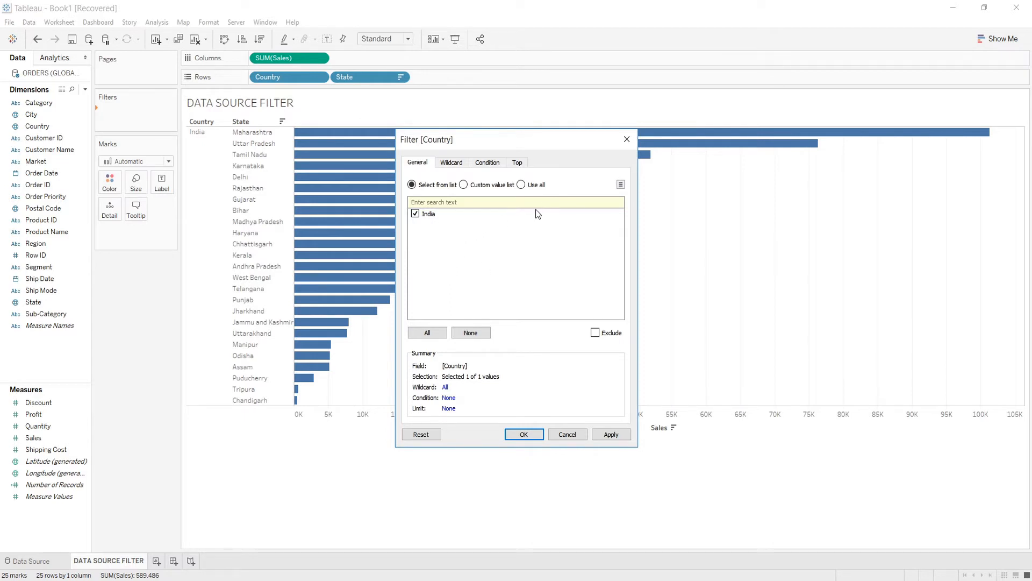
left_click(627, 140)
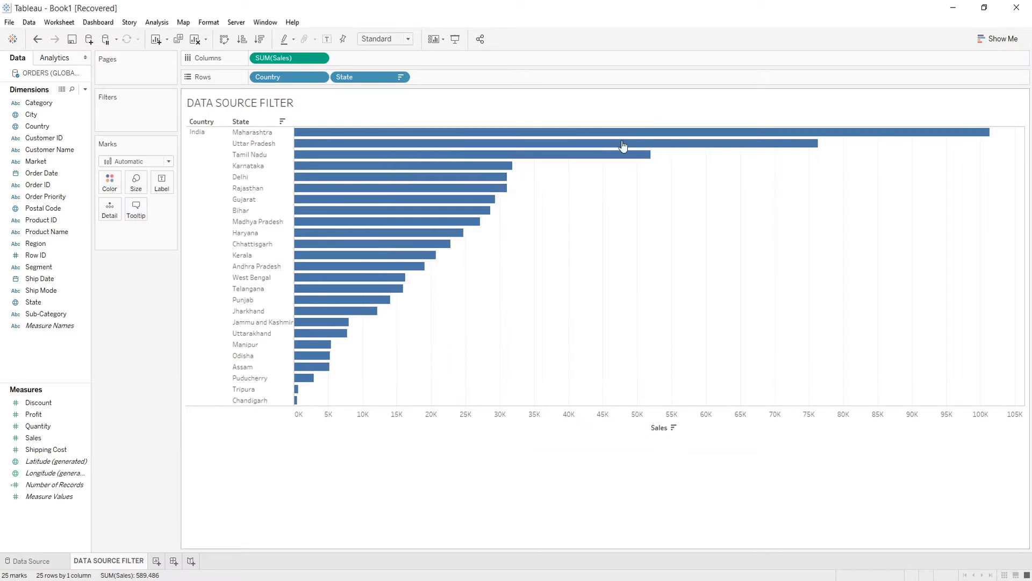
- Remove the Country filter from the data source and return to the DATA SOURCE FILTER sheet to check the chart
left_click(25, 563)
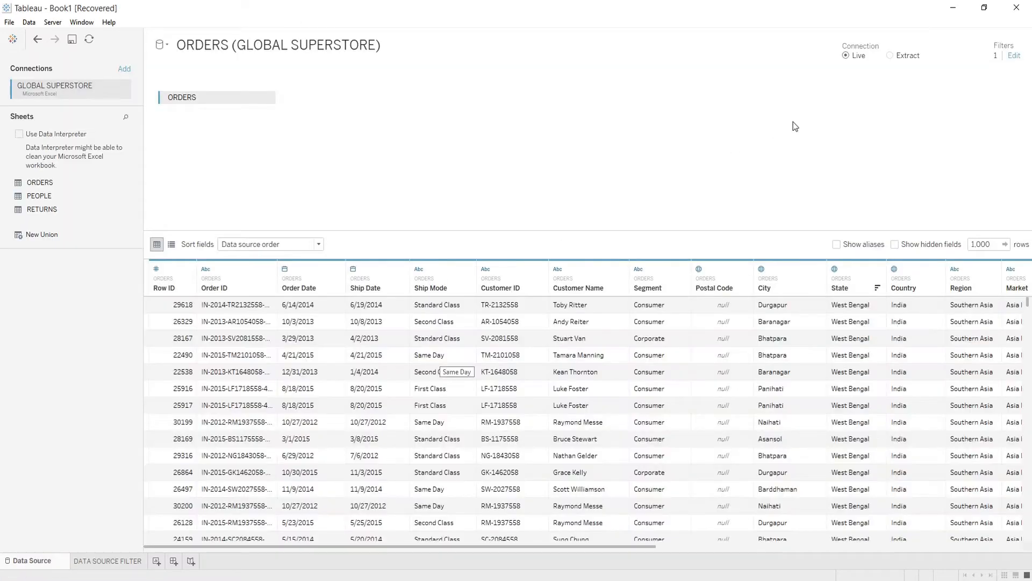
left_click(1015, 57)
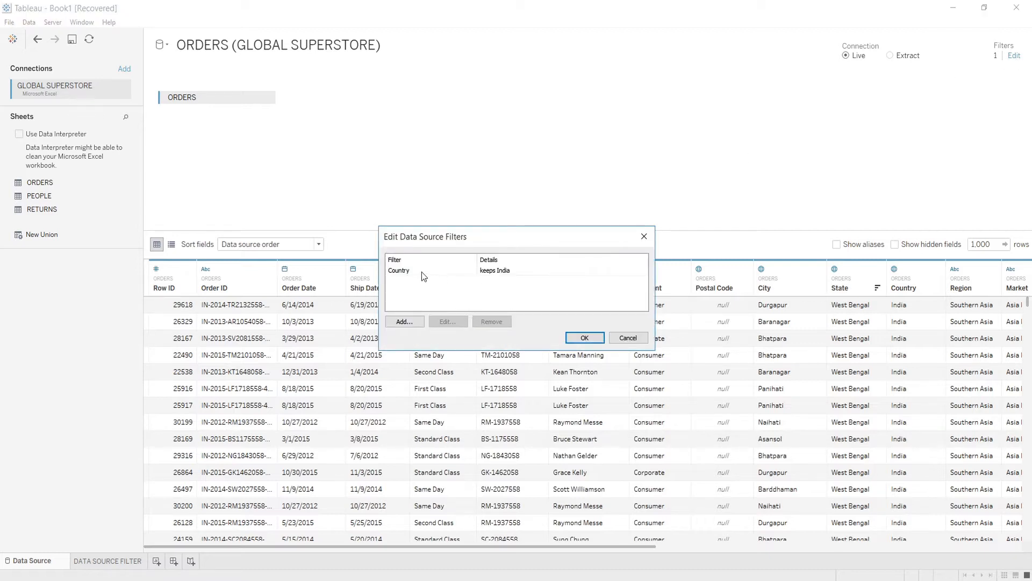
left_click(400, 269)
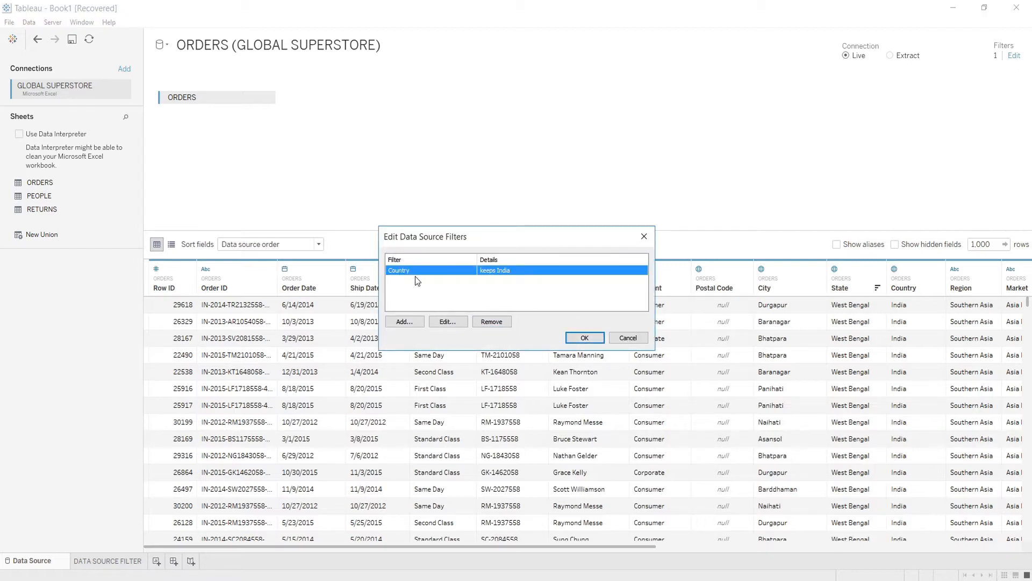
left_click(489, 326)
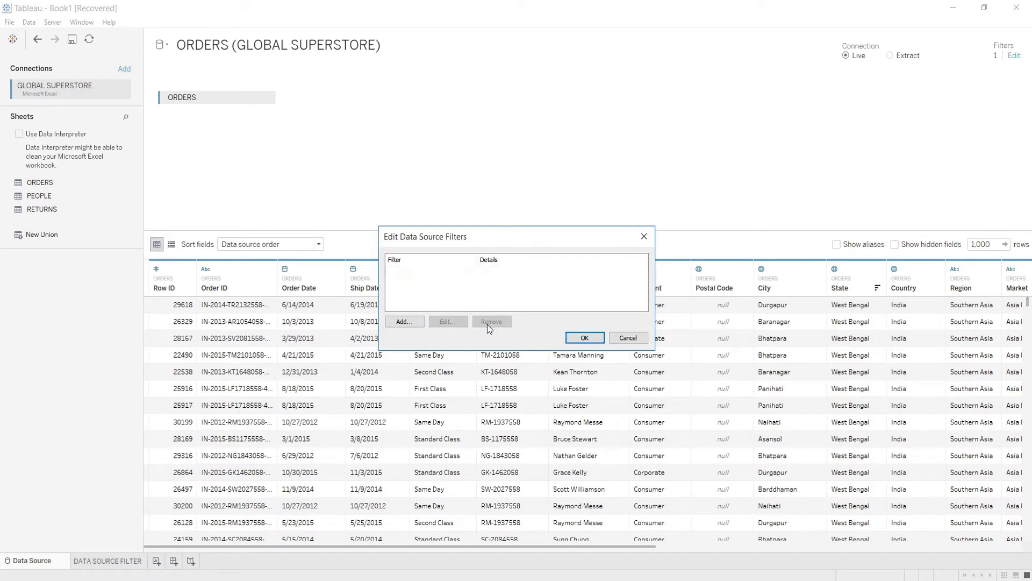
left_click(585, 338)
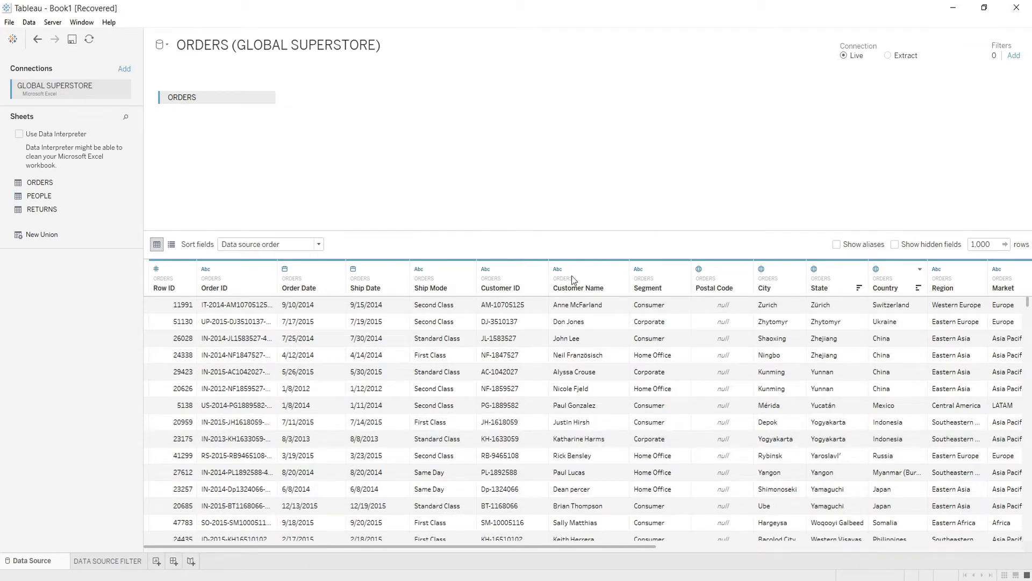
left_click(107, 560)
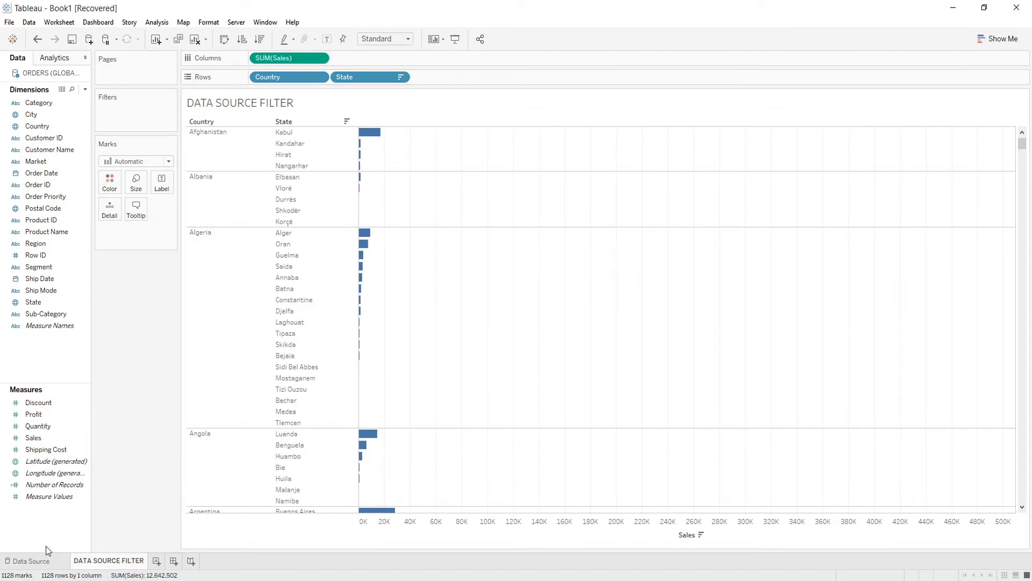
- Go back to the ORDERS data source and open its data source filters
left_click(32, 560)
left_click(1014, 56)
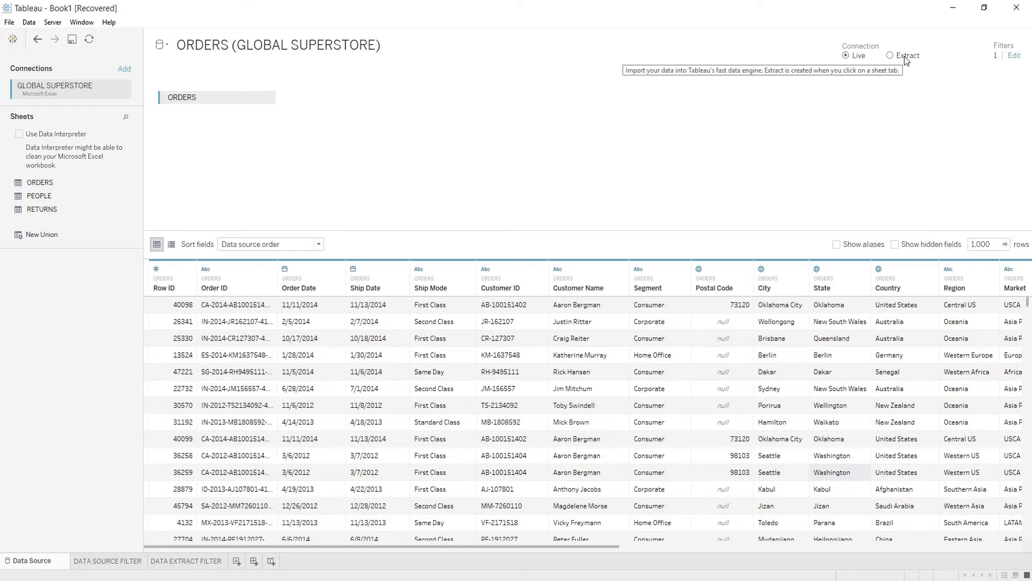
- Switch the connection to Extract and add a Ship Mode extract filter keeping First Class, Second Class and Standard Class
left_click(905, 56)
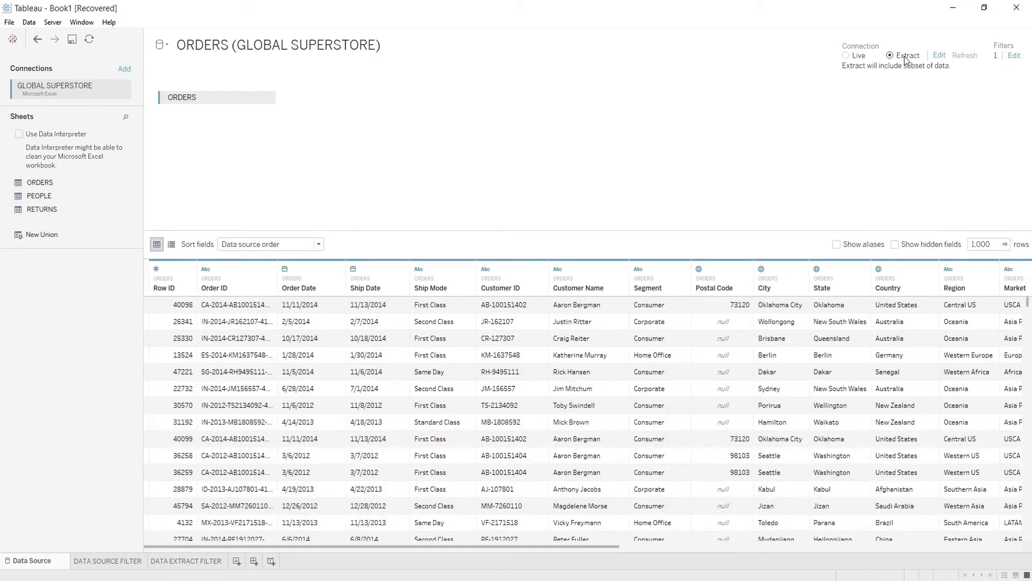
left_click(939, 56)
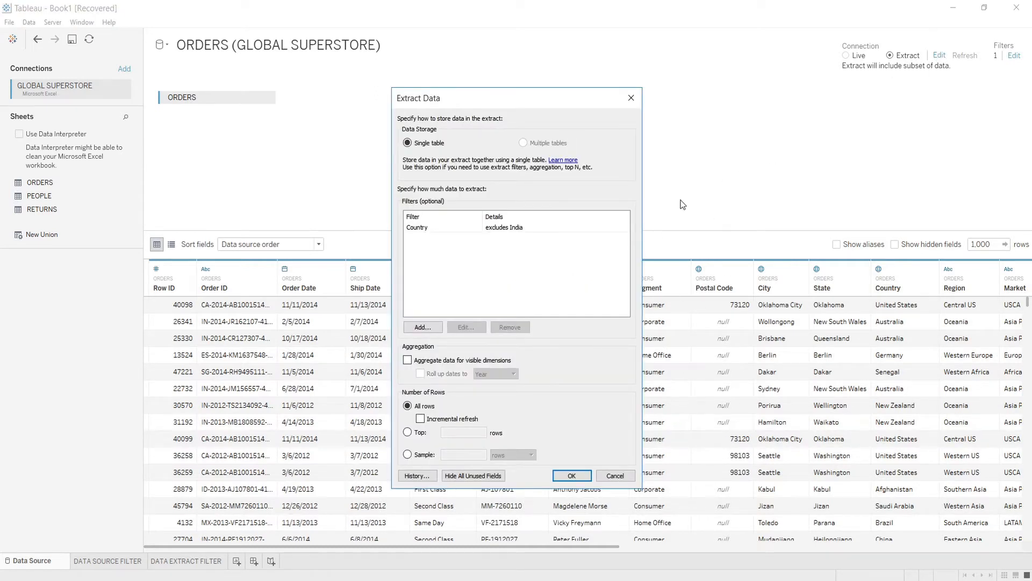
left_click(423, 328)
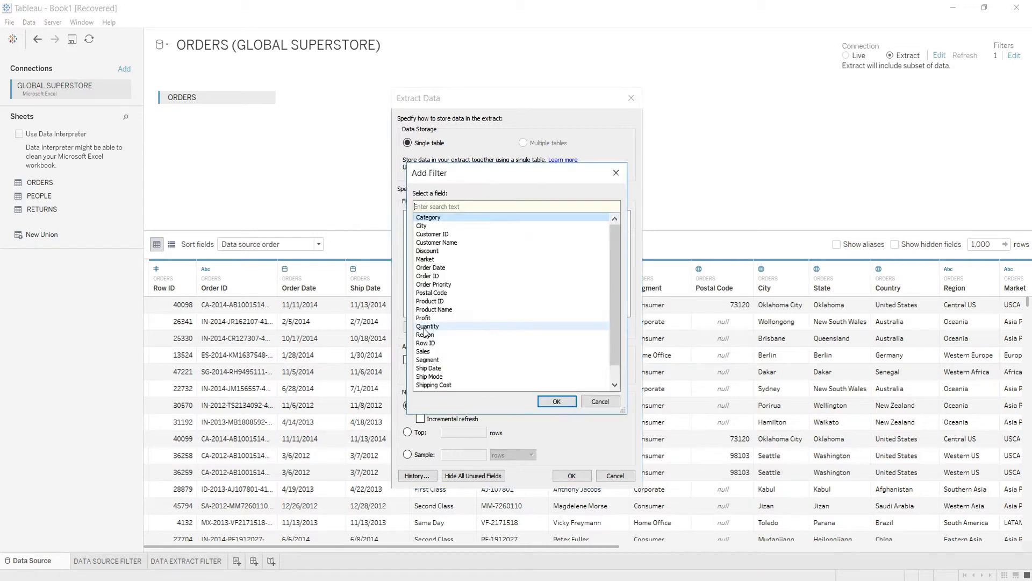
left_click(430, 378)
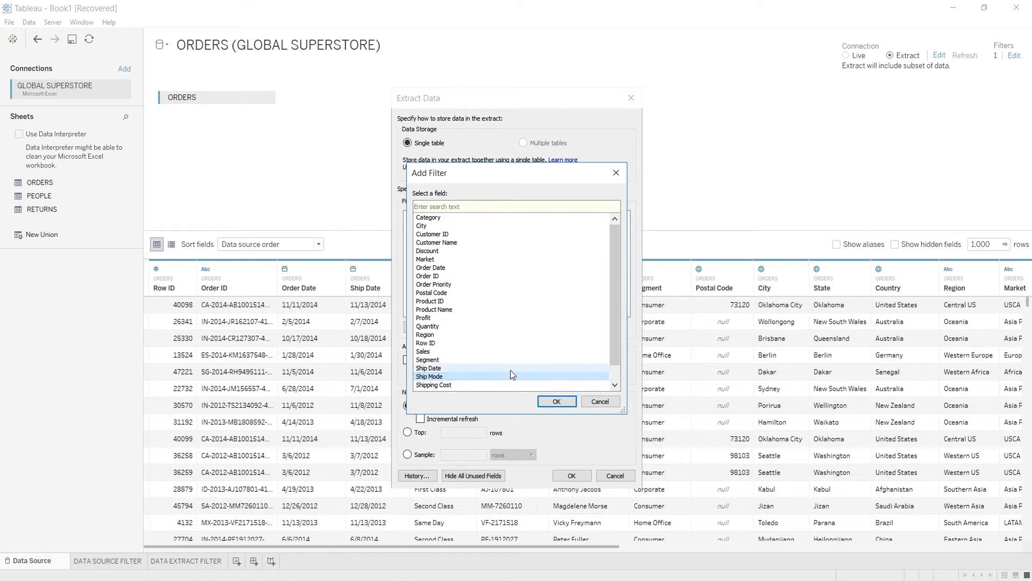
left_click(555, 401)
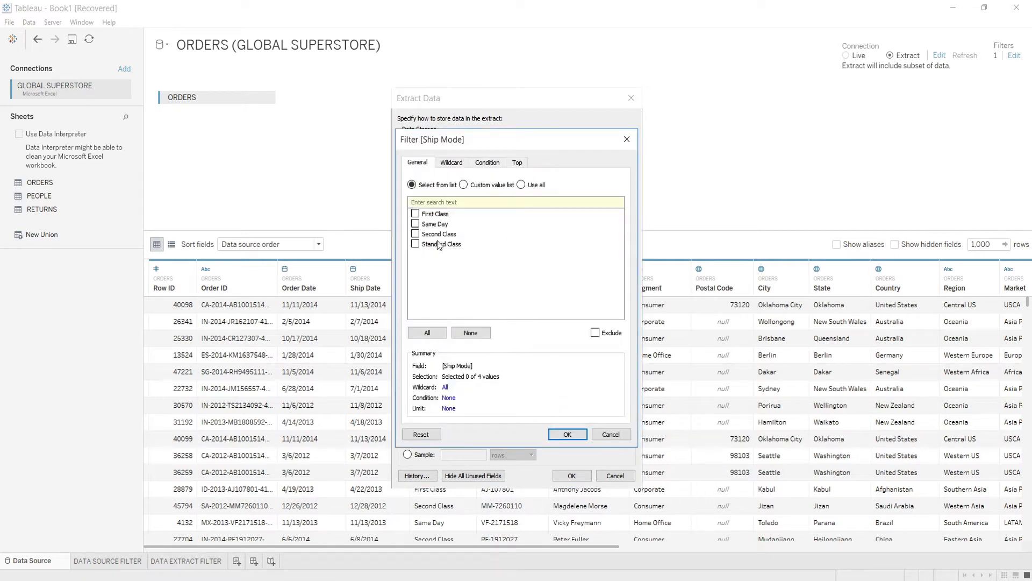
left_click(596, 332)
left_click(568, 434)
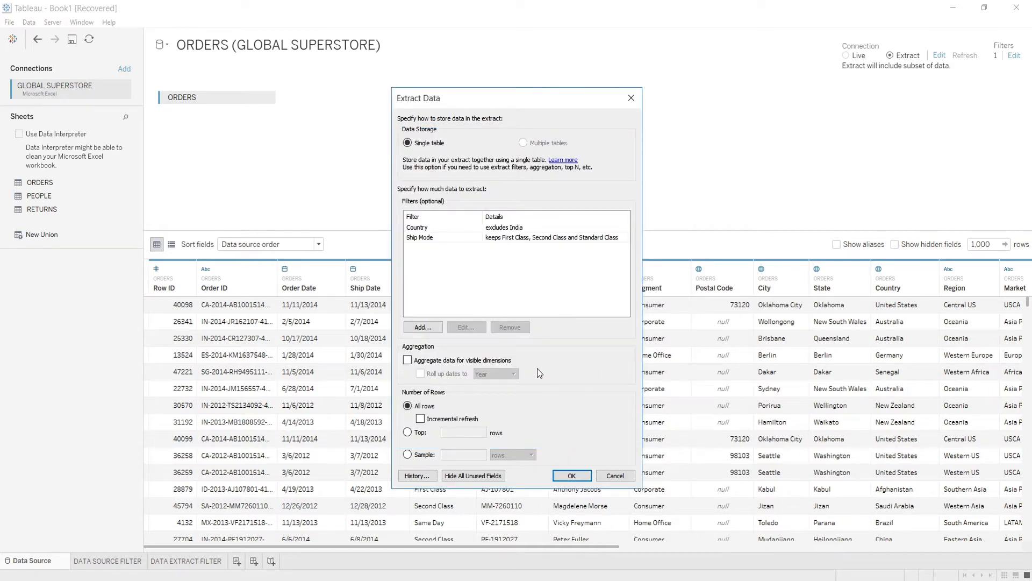
left_click(570, 476)
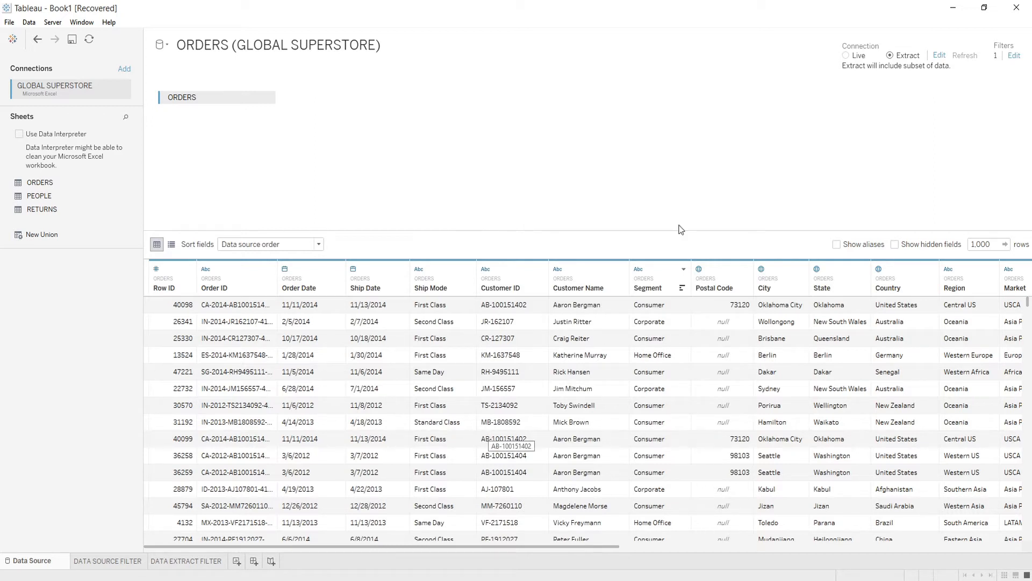
- Open the DATA EXTRACT FILTER sheet and save the extract to the Desktop as ORDERS (GLOBAL SUPERSTORE) in .hyper format
left_click(182, 560)
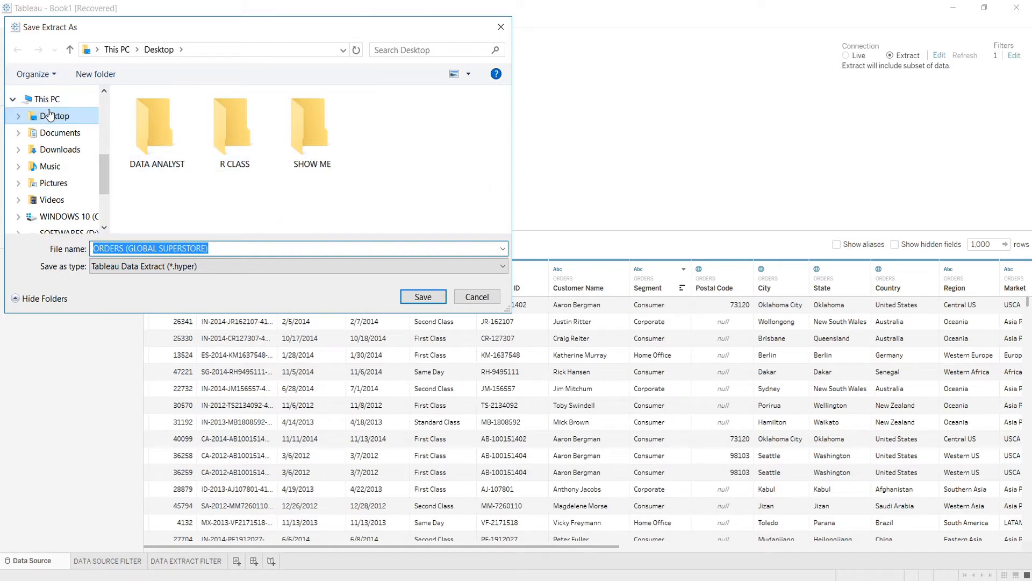
left_click(422, 299)
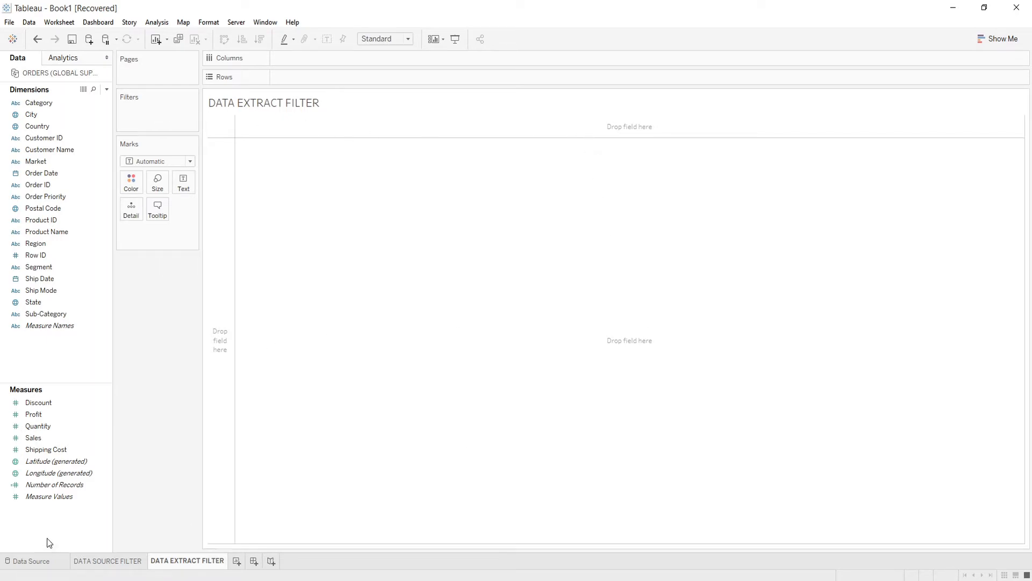
- Check the ORDERS data source's connection, return to the DATA EXTRACT FILTER sheet, and list Ship Mode in rows
left_click(34, 560)
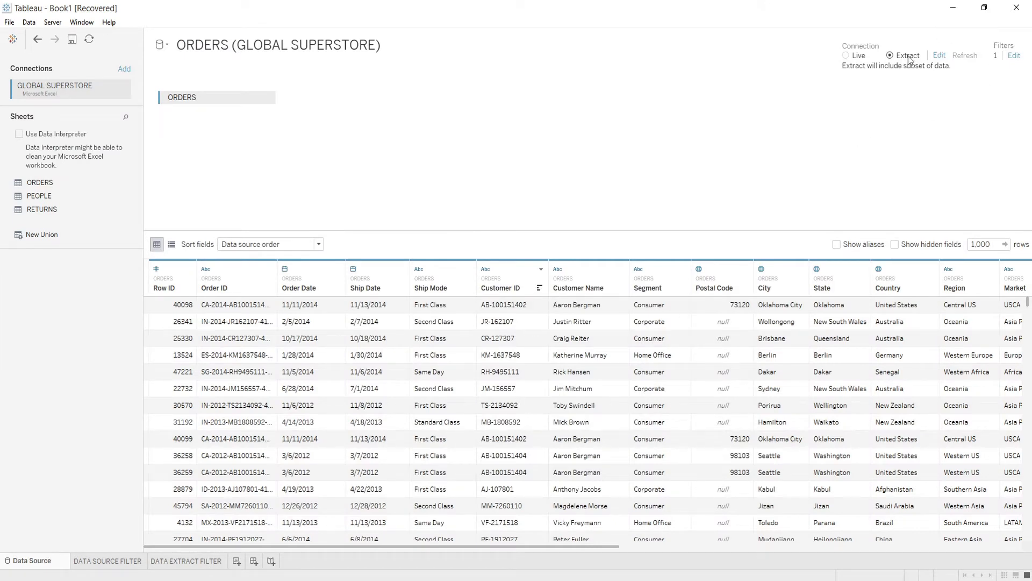
left_click(181, 562)
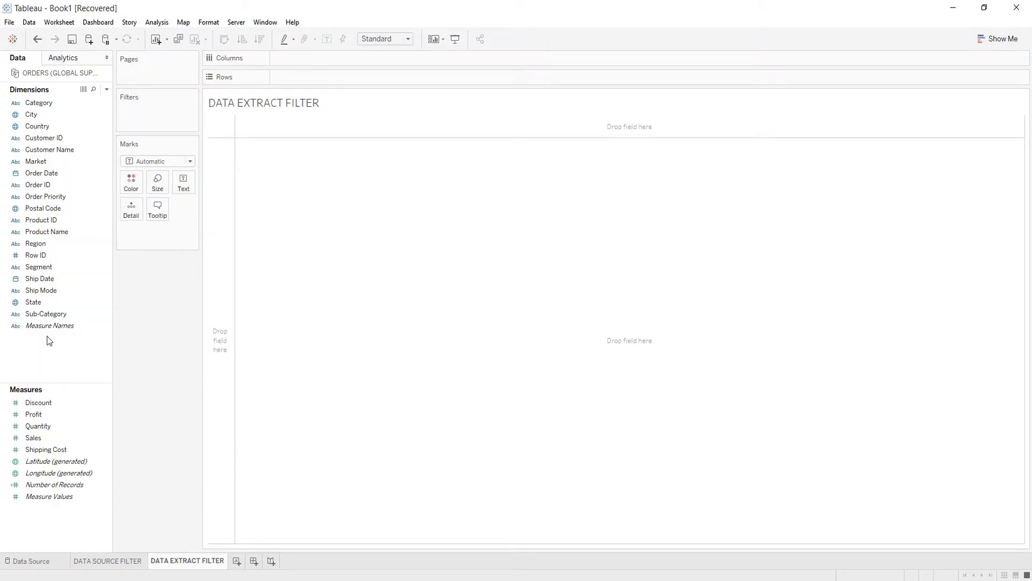
left_click_drag(39, 292, 294, 77)
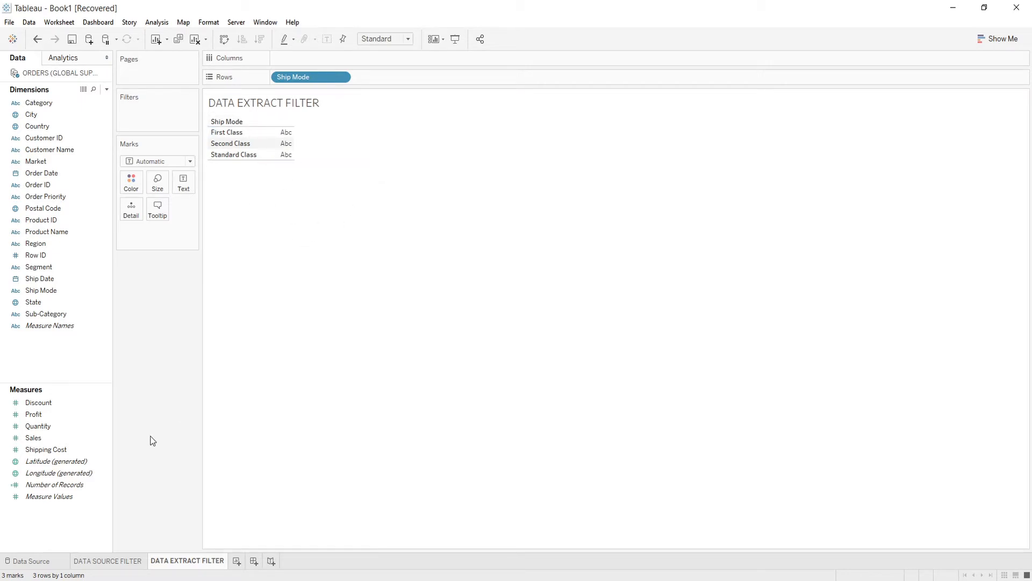
- Examine the ORDERS data source filters and compare them with the filters defined in the extract settings
left_click(39, 561)
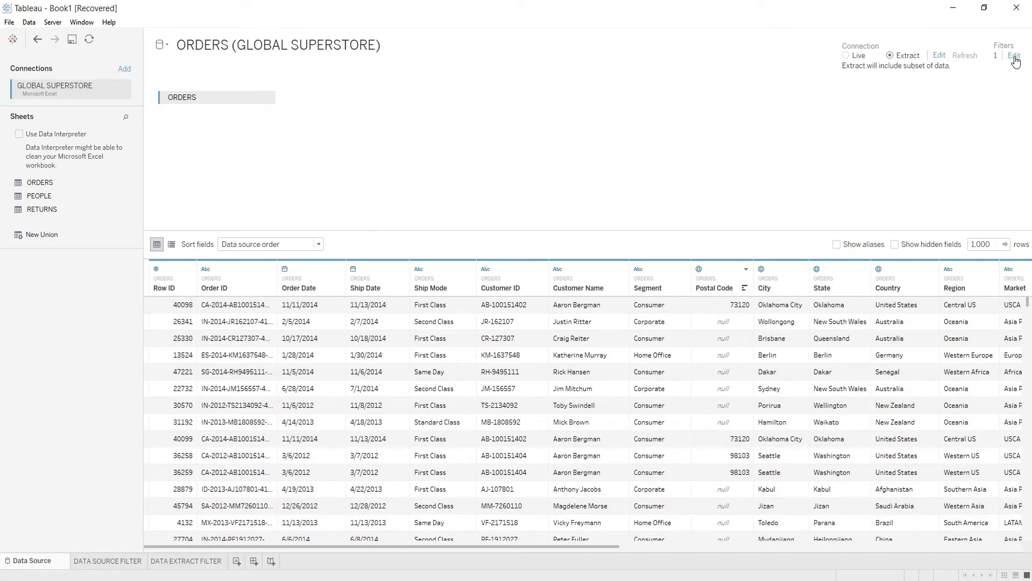
left_click(1013, 57)
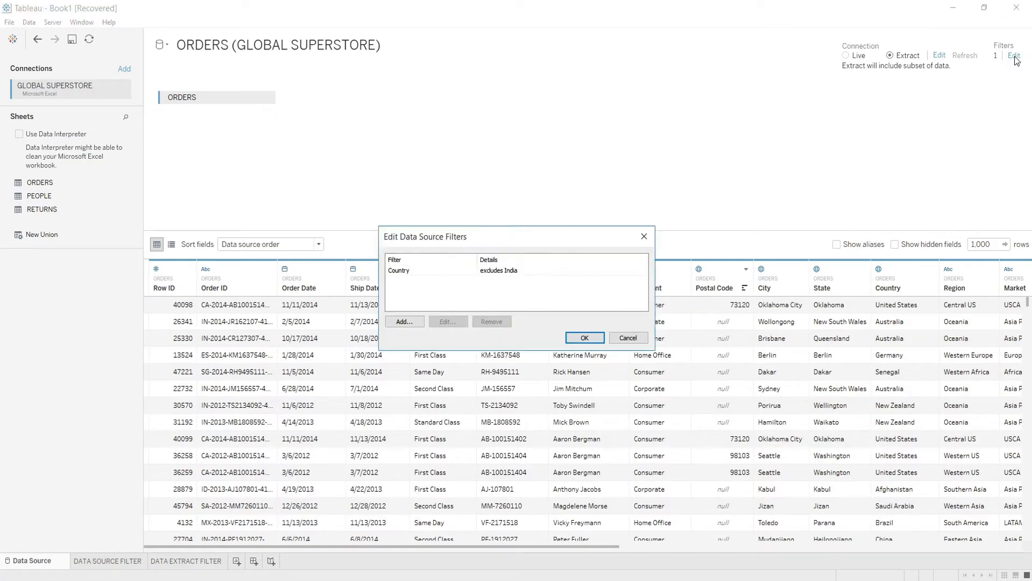
left_click(392, 270)
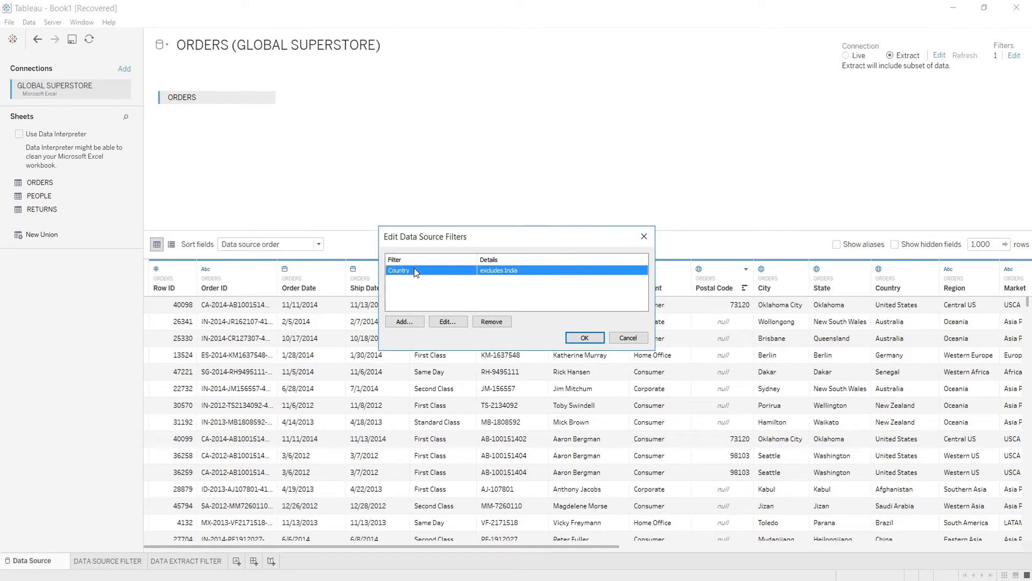
left_click(644, 234)
left_click(940, 57)
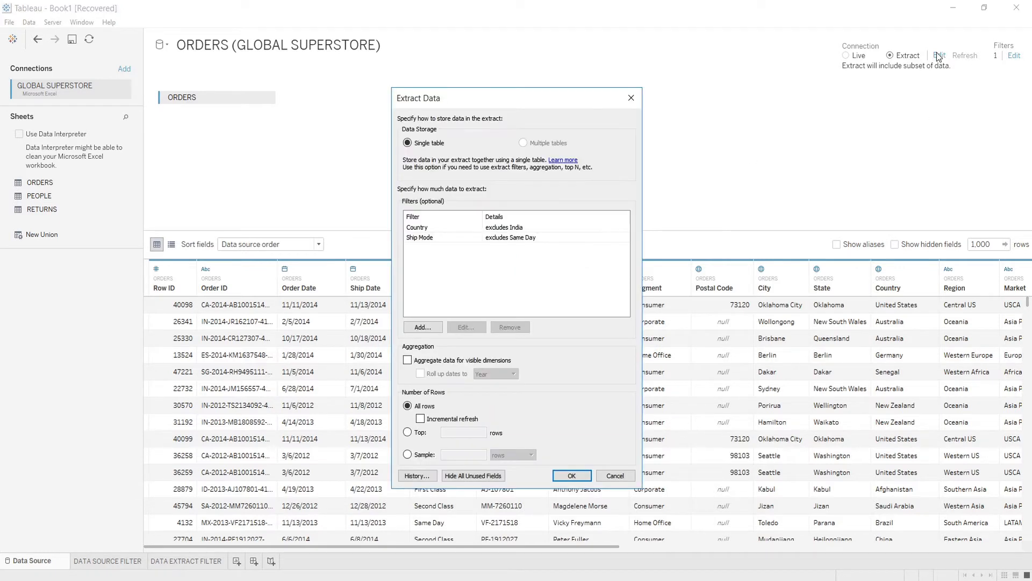
left_click(416, 232)
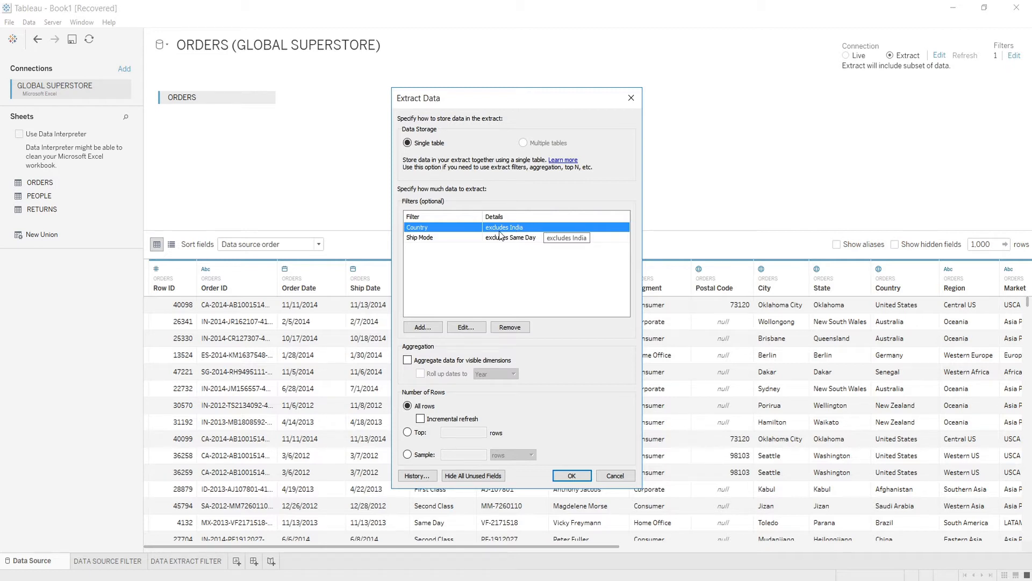
left_click(550, 262)
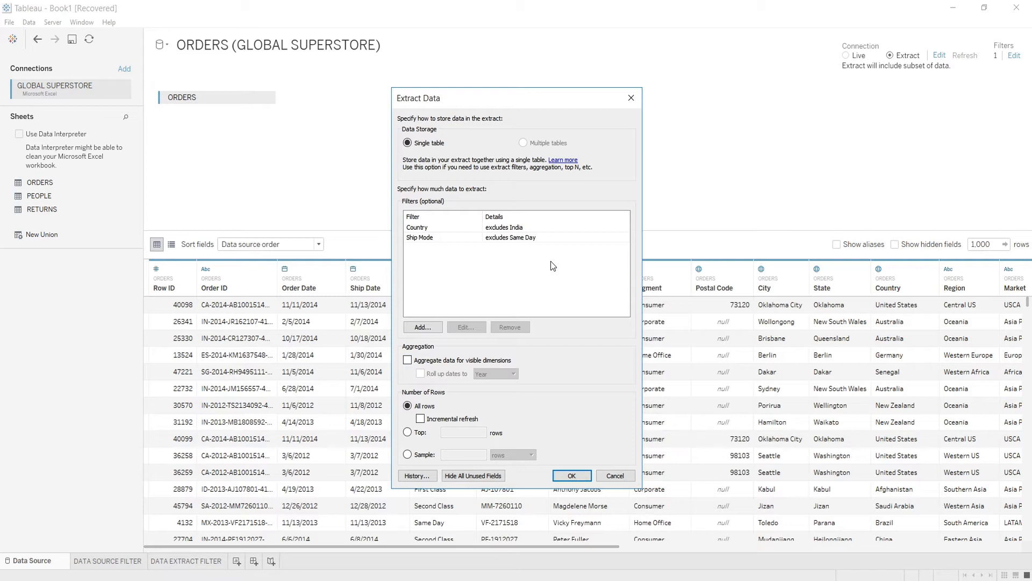
left_click(630, 98)
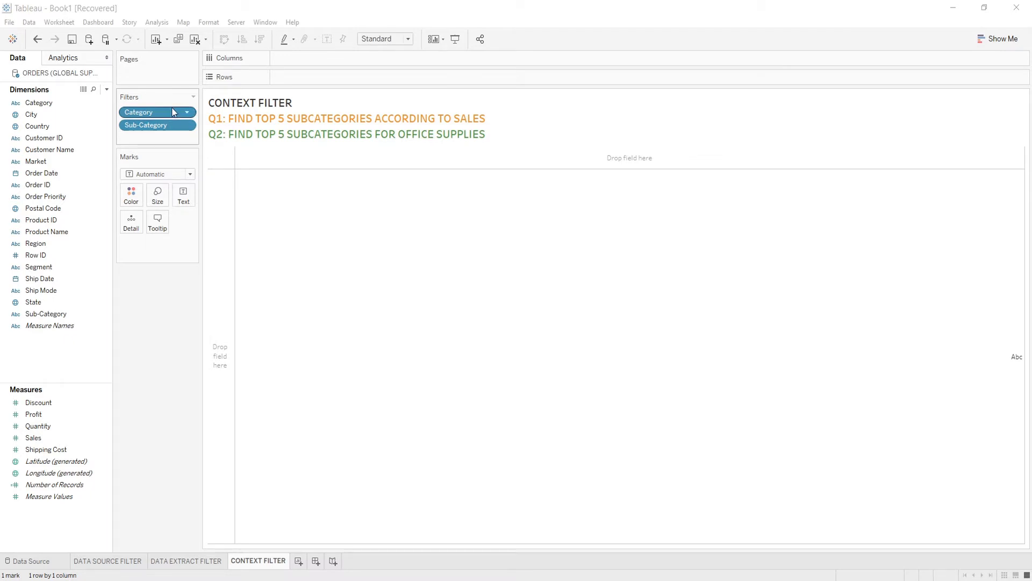
- Clear the CONTEXT FILTER sheet and chart Sales in columns against Sub-Category in rows
left_click(196, 39)
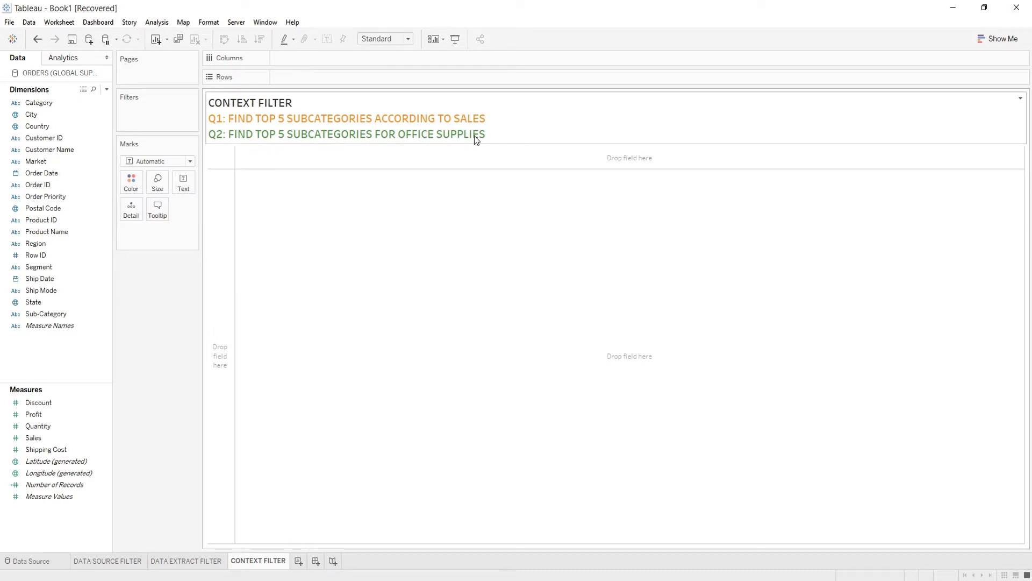
left_click(51, 315)
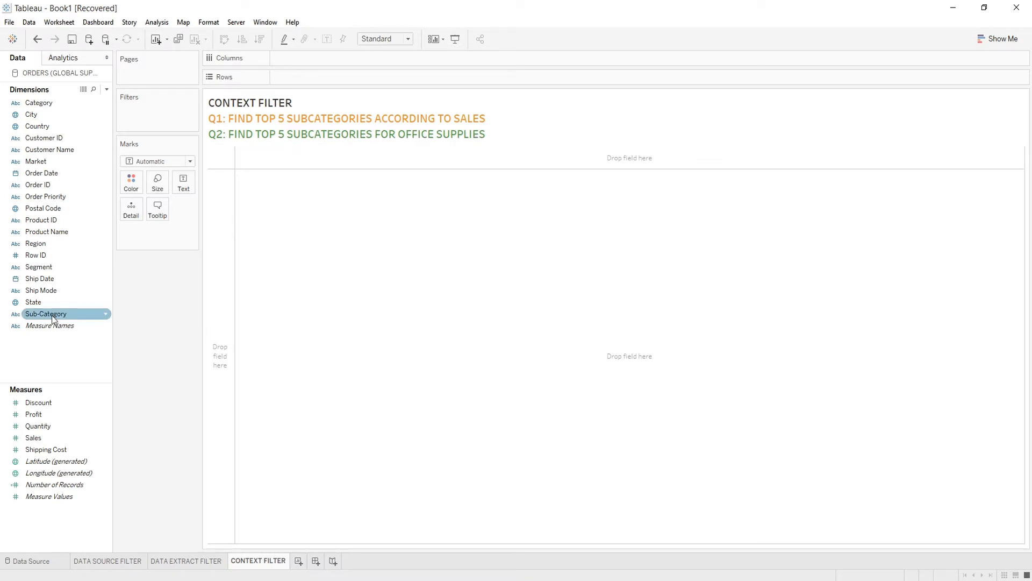
left_click_drag(52, 315, 301, 79)
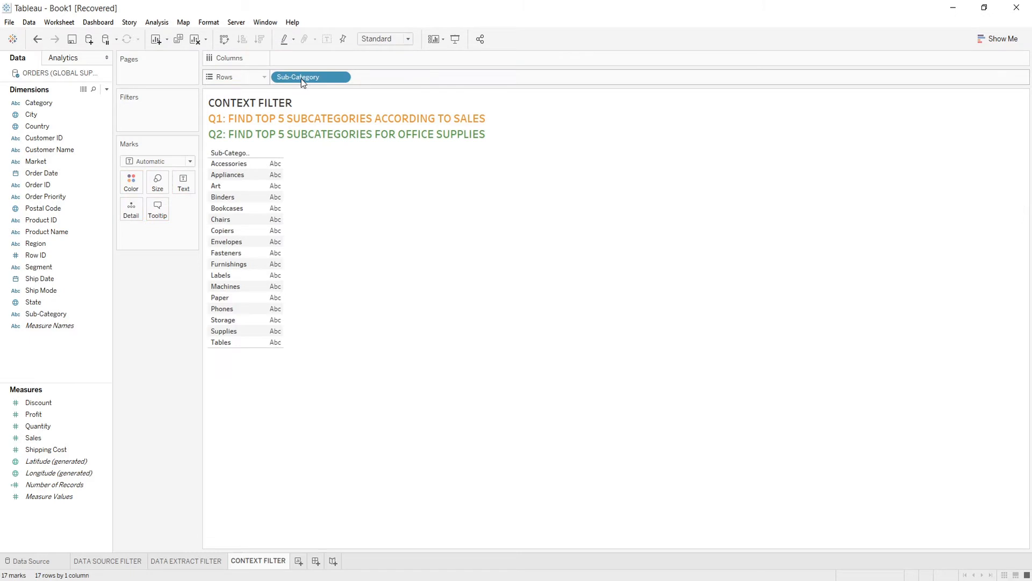
left_click(47, 439)
left_click_drag(47, 438, 293, 57)
- Sort the sub-categories by descending sales and fit the chart to Entire View
left_click(259, 39)
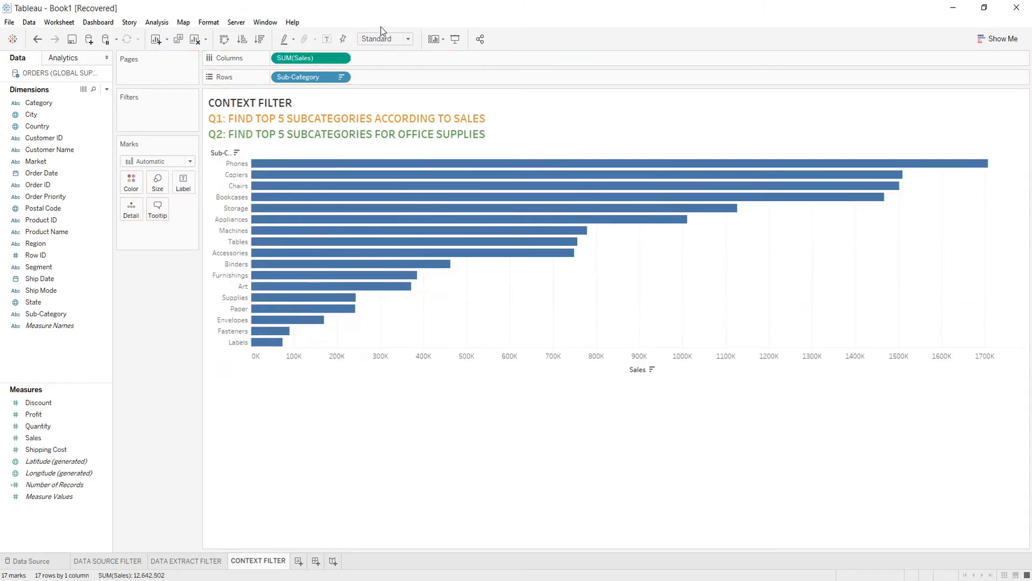
left_click(383, 39)
left_click(378, 79)
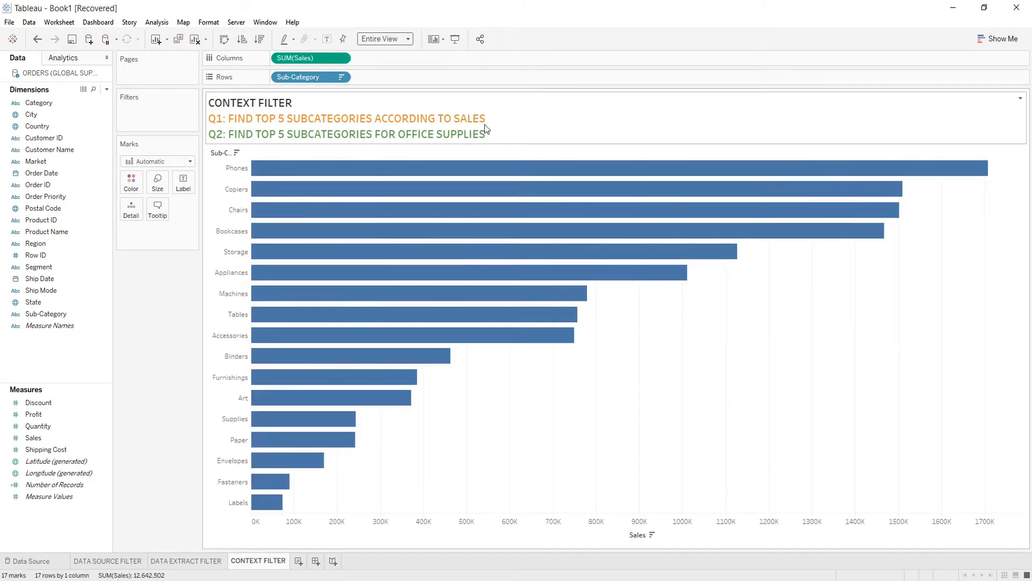
- Add a Sub-Category filter that keeps the top 5 by sum of Sales
left_click_drag(54, 314, 153, 121)
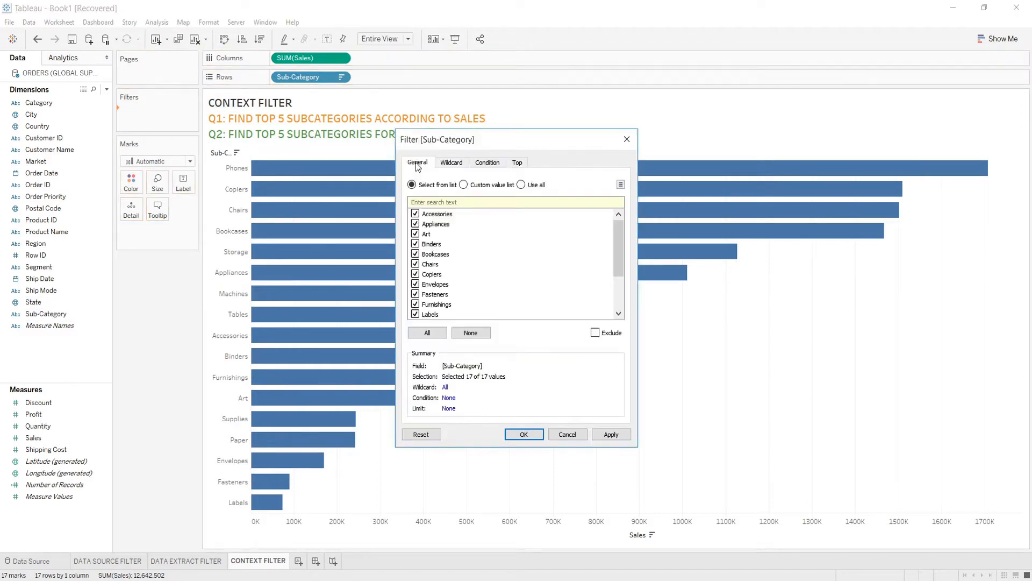
left_click(517, 163)
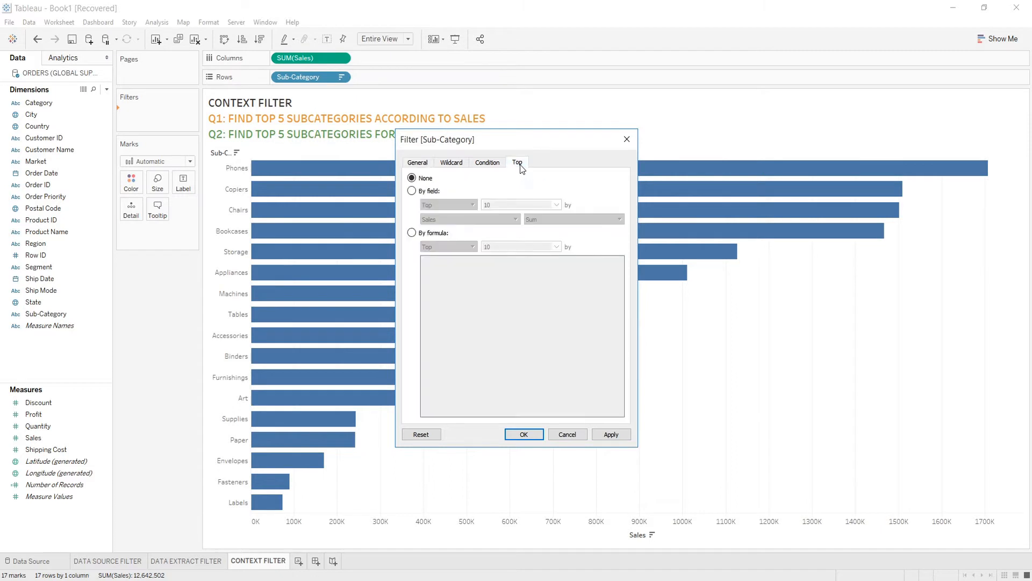
left_click(435, 192)
double_click(501, 204)
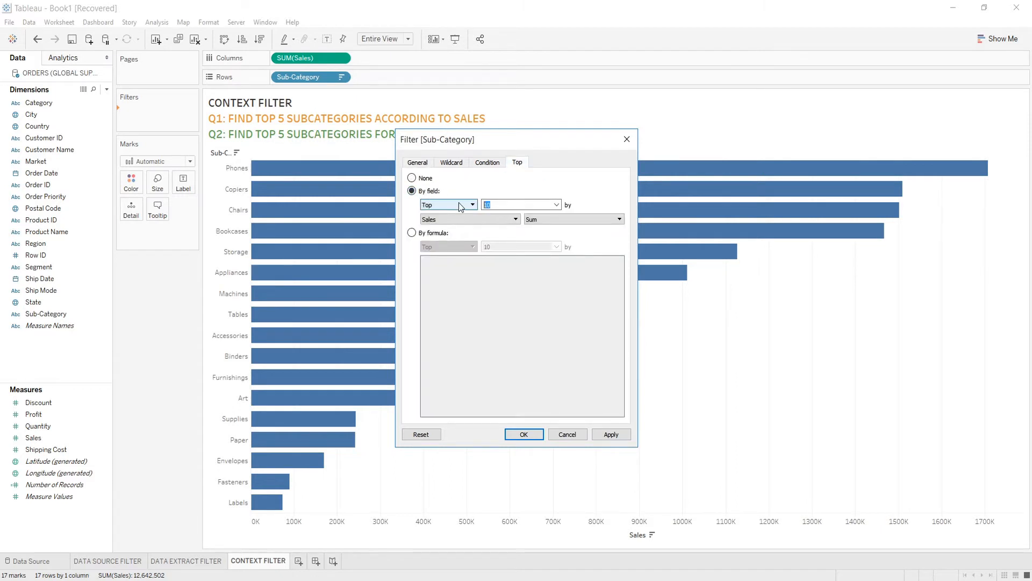
type("5")
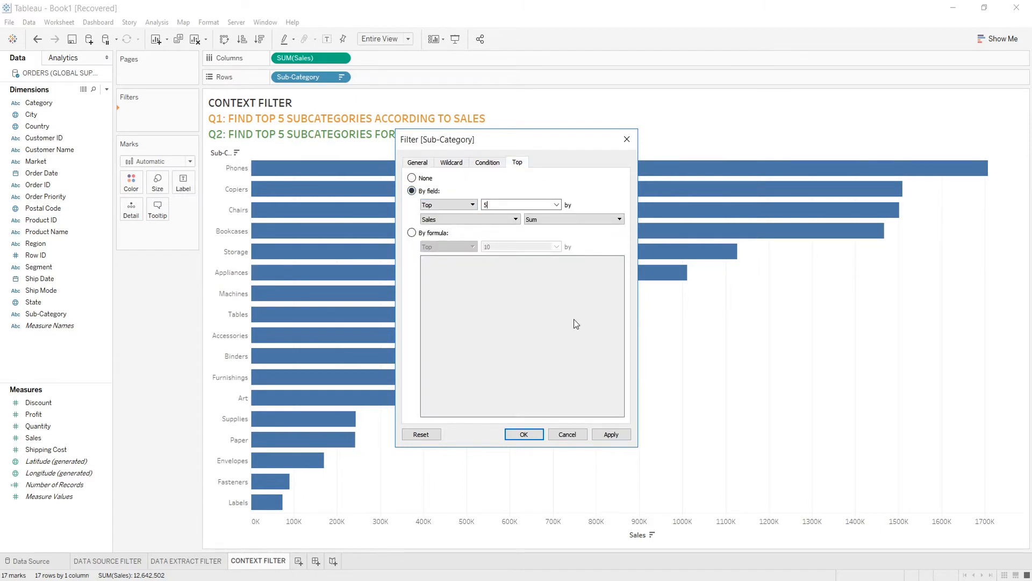
left_click(610, 435)
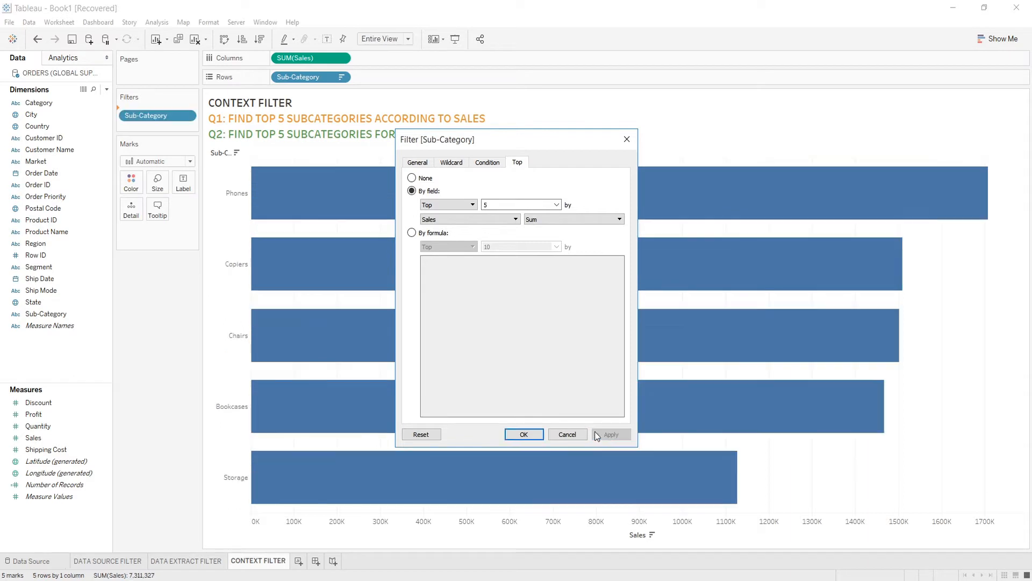
left_click(520, 434)
- Color the bars by Category and label them with Category and Sales
mouse_move(334, 189)
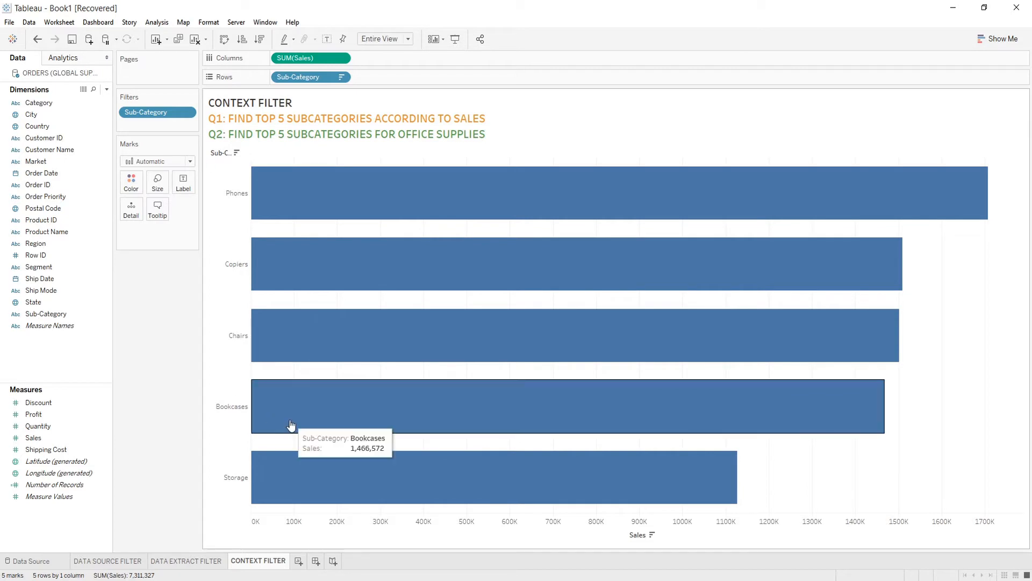
left_click_drag(36, 108, 132, 182)
left_click_drag(36, 102, 184, 183)
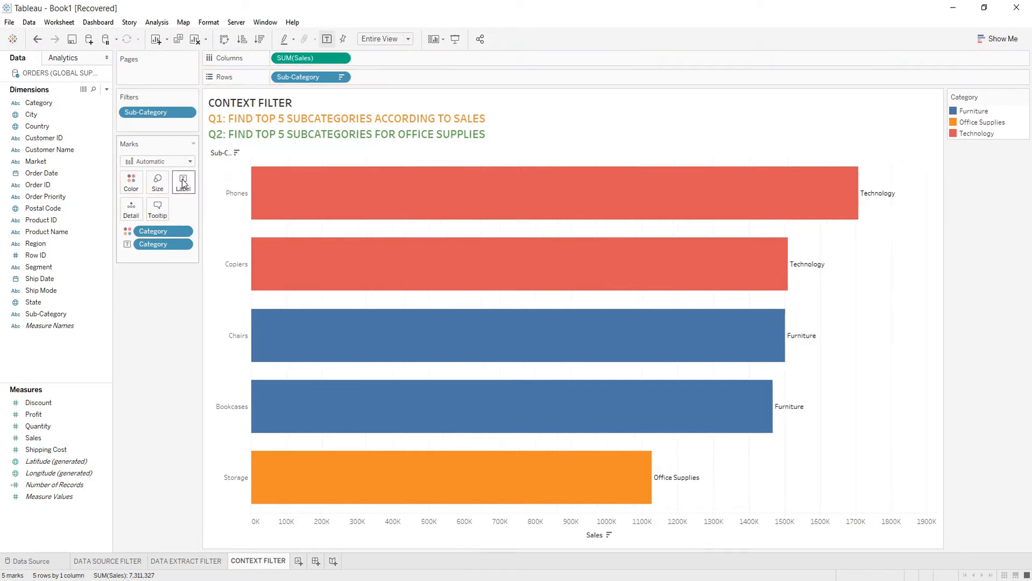
left_click_drag(38, 437, 187, 178)
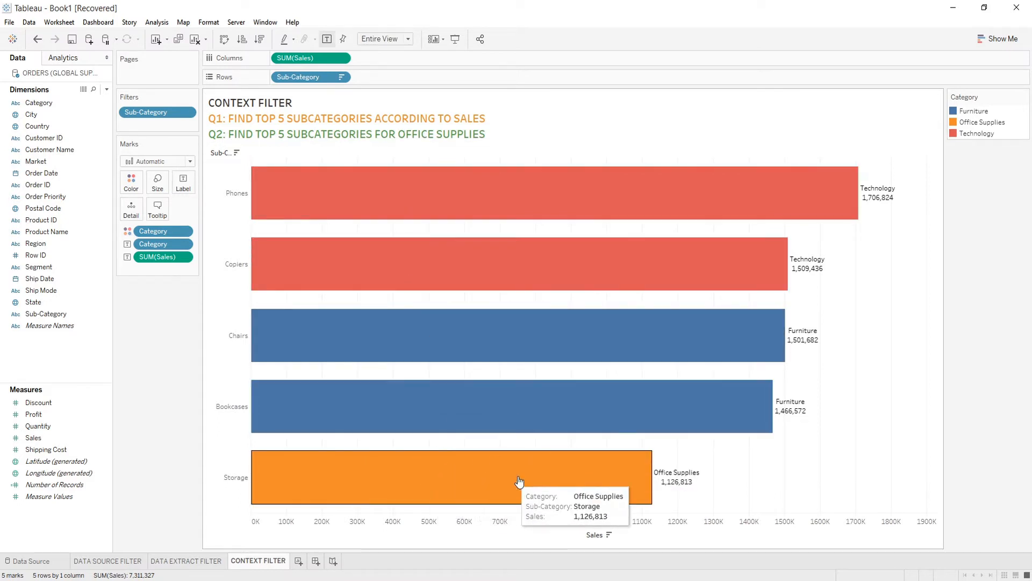
- Select the Storage bar to examine its category and sales details, and clear the selection
left_click(443, 467)
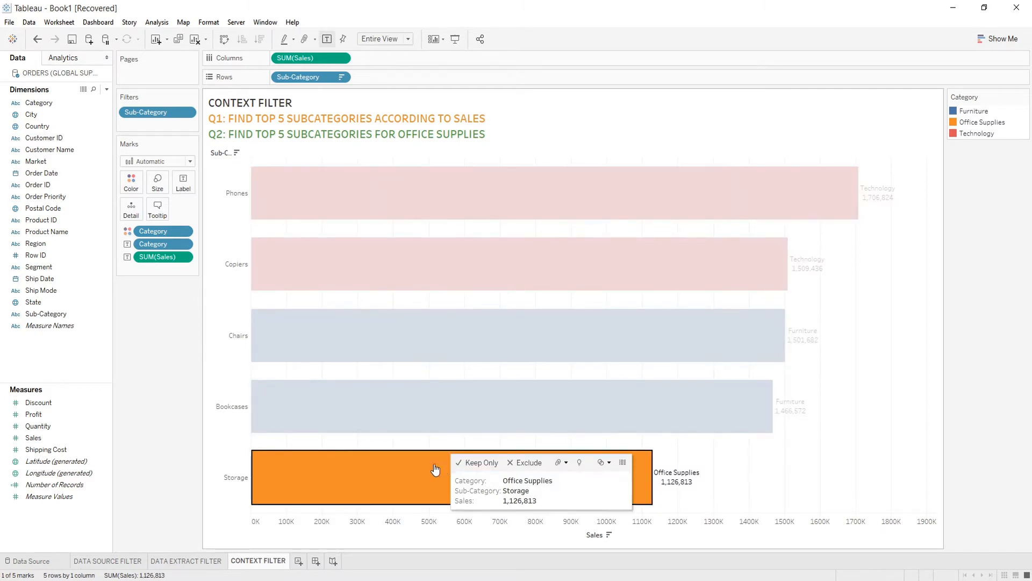
mouse_move(508, 459)
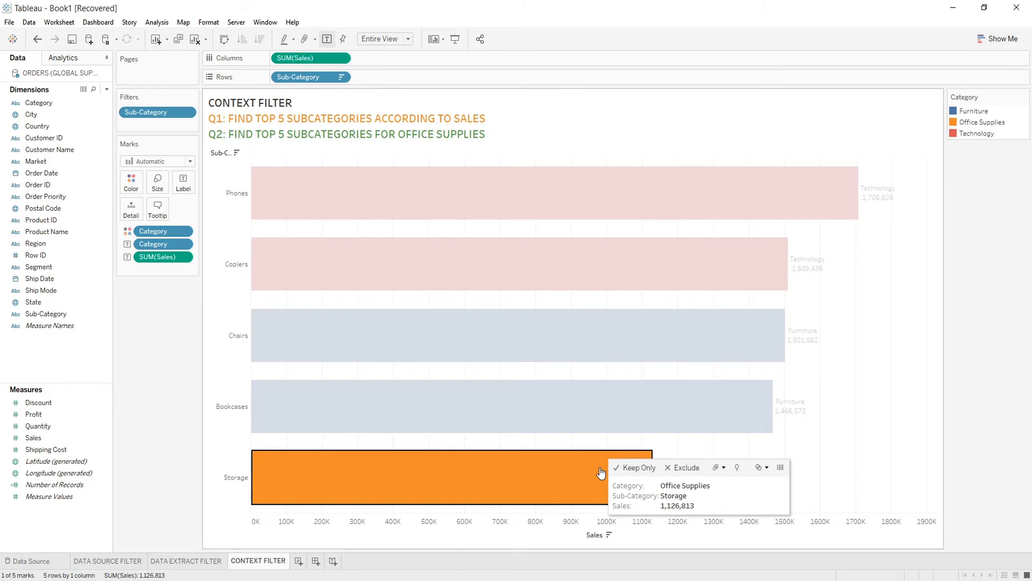
left_click(181, 504)
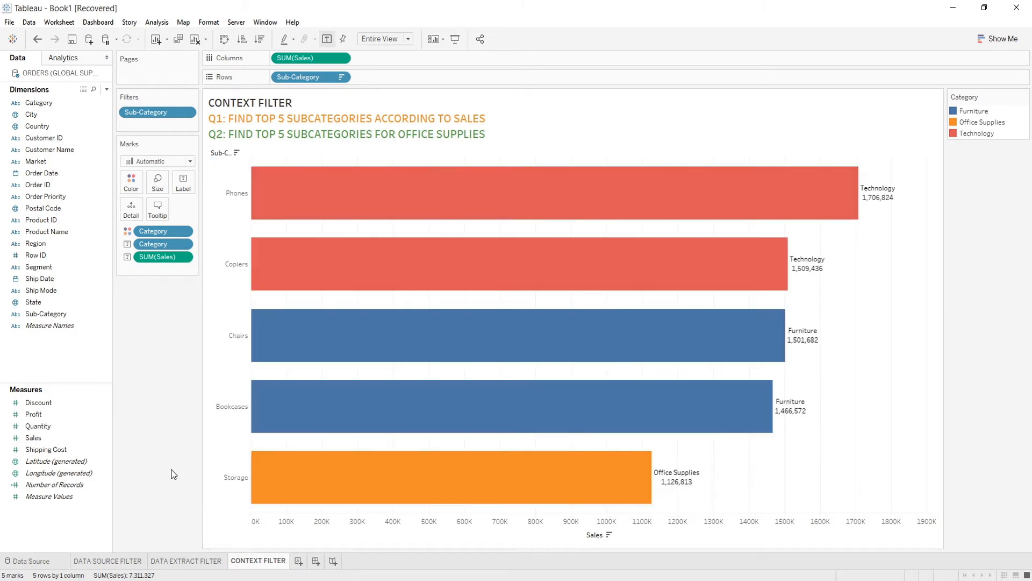
- Add a Category filter with all three categories included and show its filter control beside the chart
left_click_drag(30, 105, 139, 131)
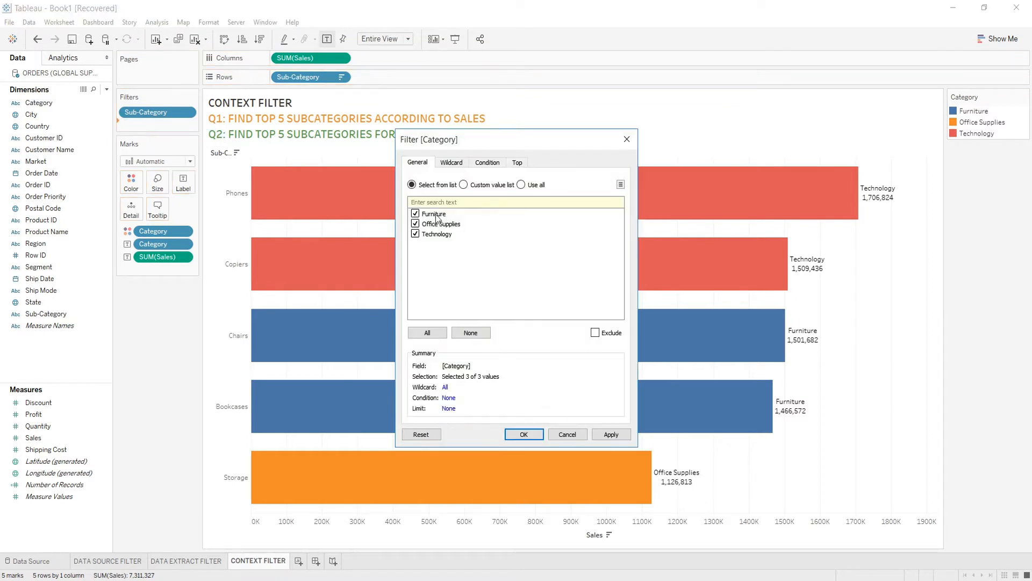
left_click(612, 434)
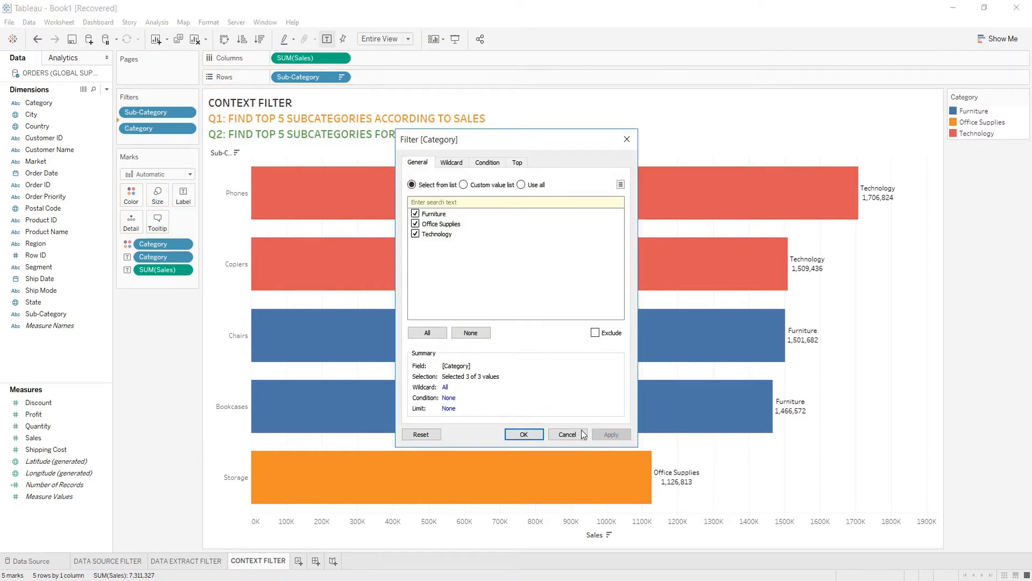
left_click(524, 435)
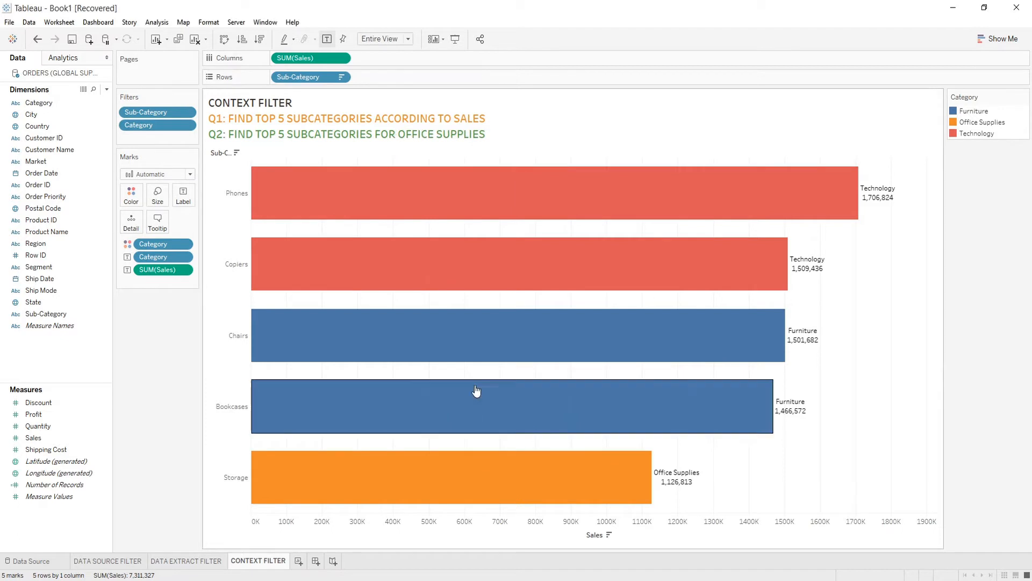
right_click(158, 127)
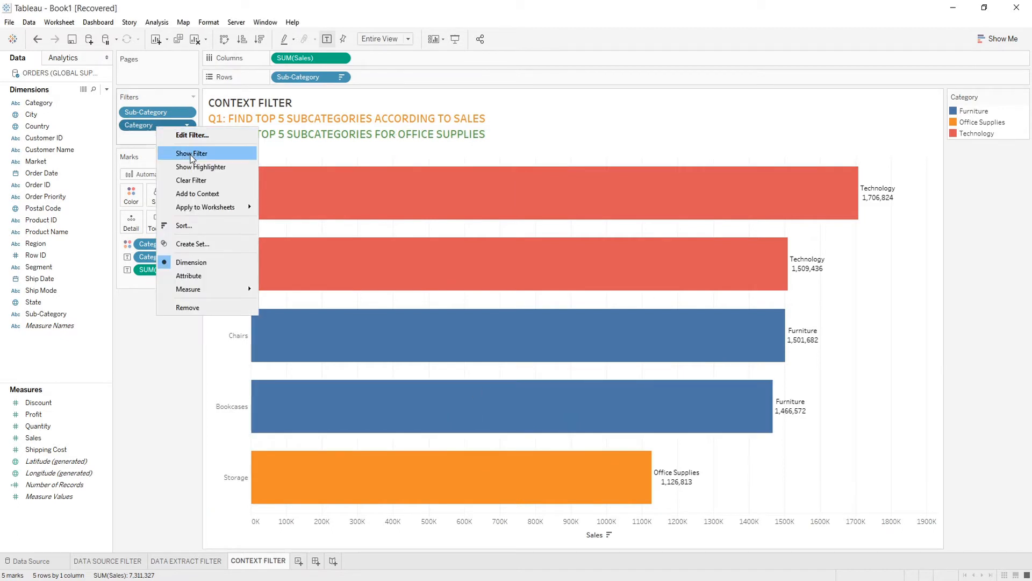
left_click(191, 154)
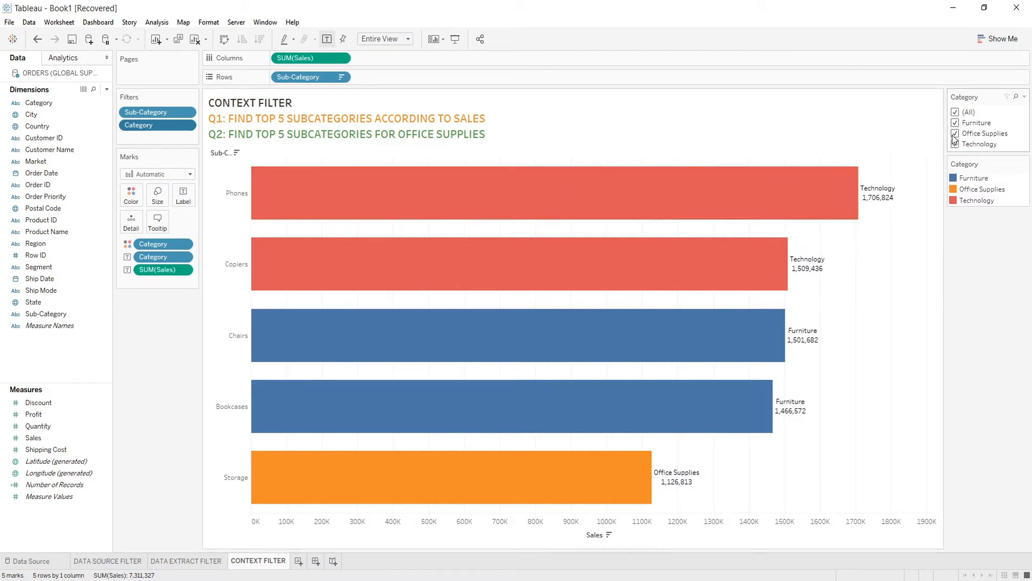
- Limit the Category filter to Office Supplies to check its effect on the chart, and reselect all categories
left_click(956, 114)
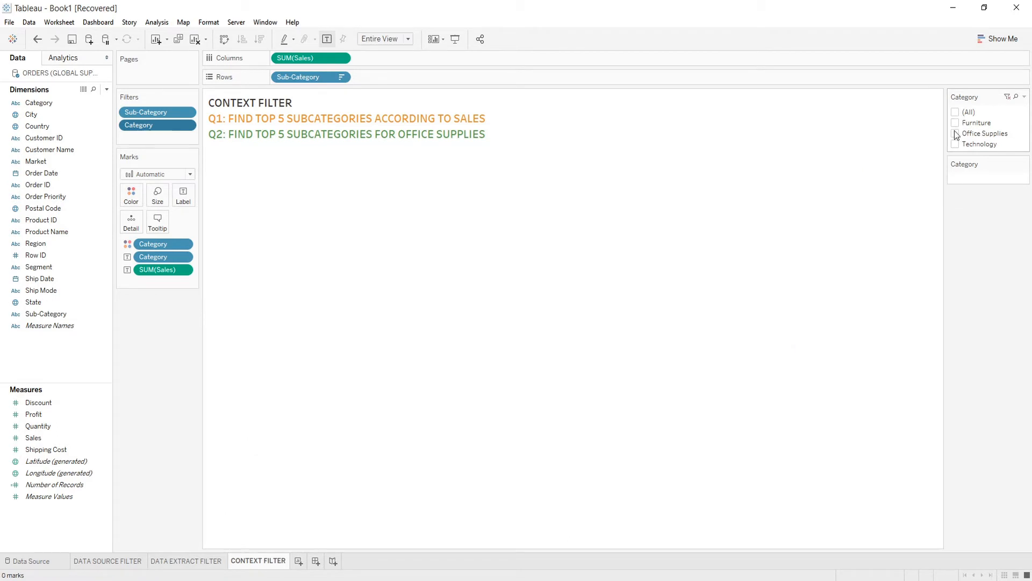
left_click(956, 134)
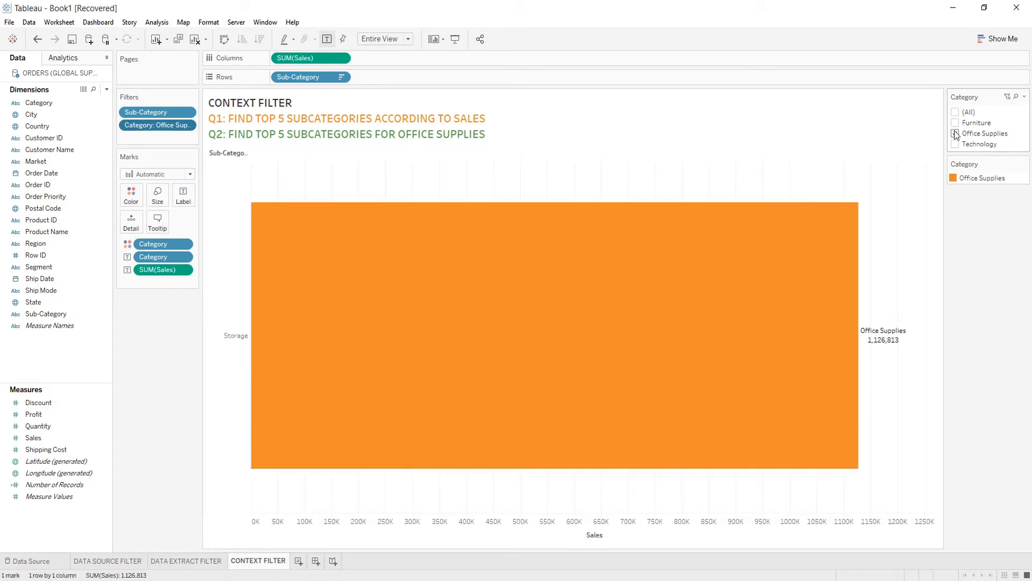
mouse_move(571, 275)
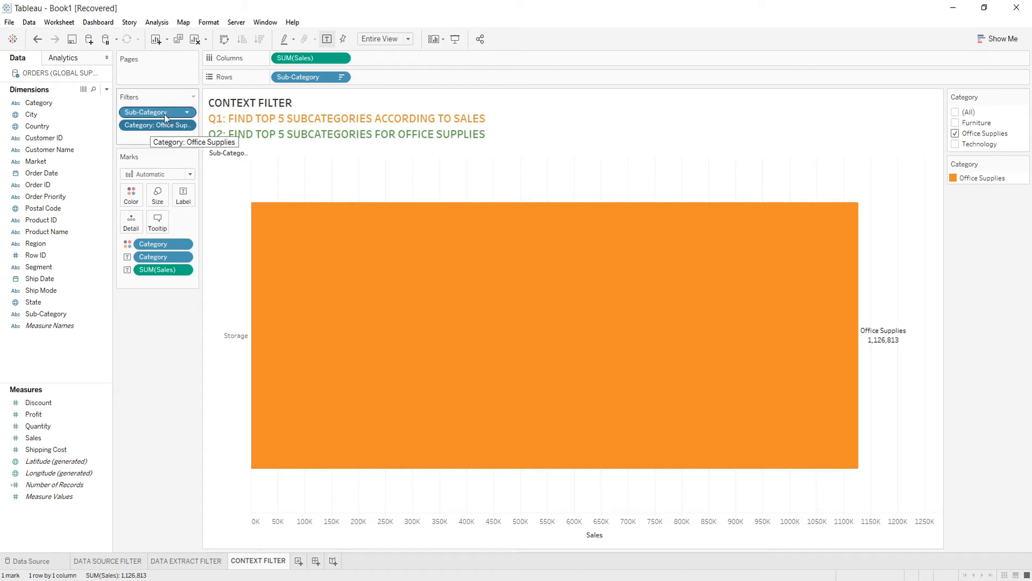
left_click(956, 113)
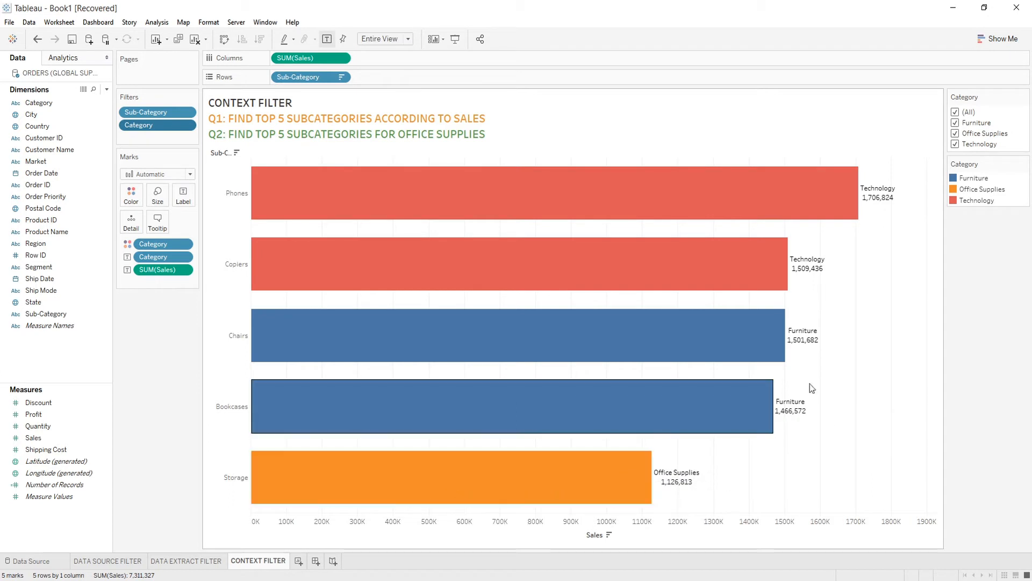
- Try limiting the Category filter to Office Supplies, restoring all categories after each attempt
left_click(955, 111)
left_click(956, 133)
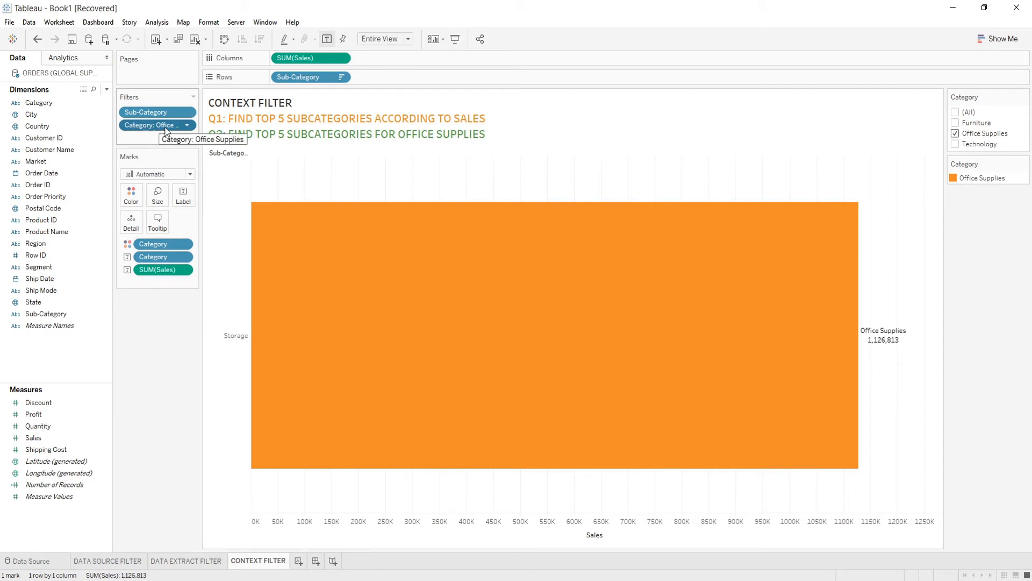
key("ctrl+z")
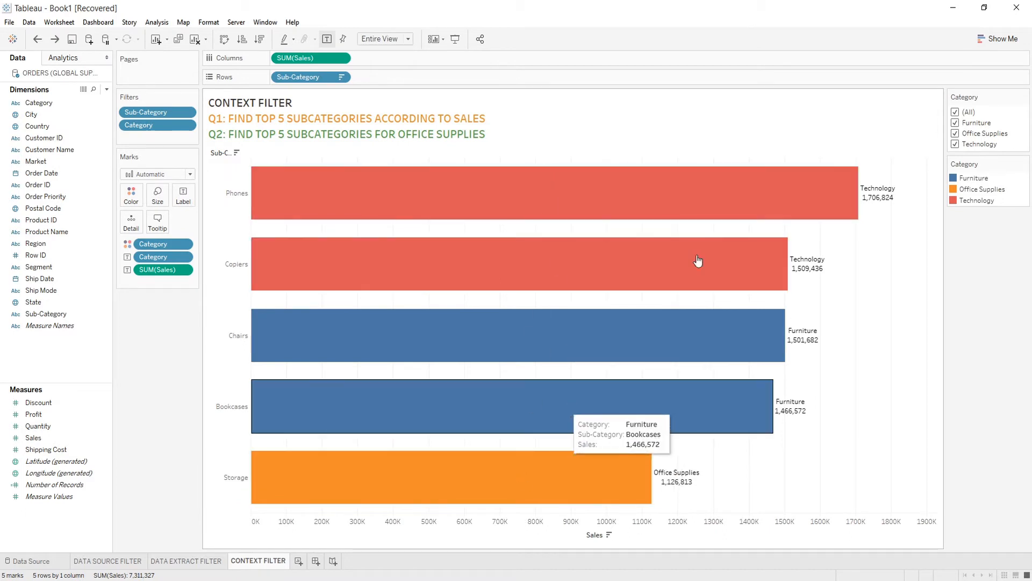
left_click(955, 112)
left_click(955, 134)
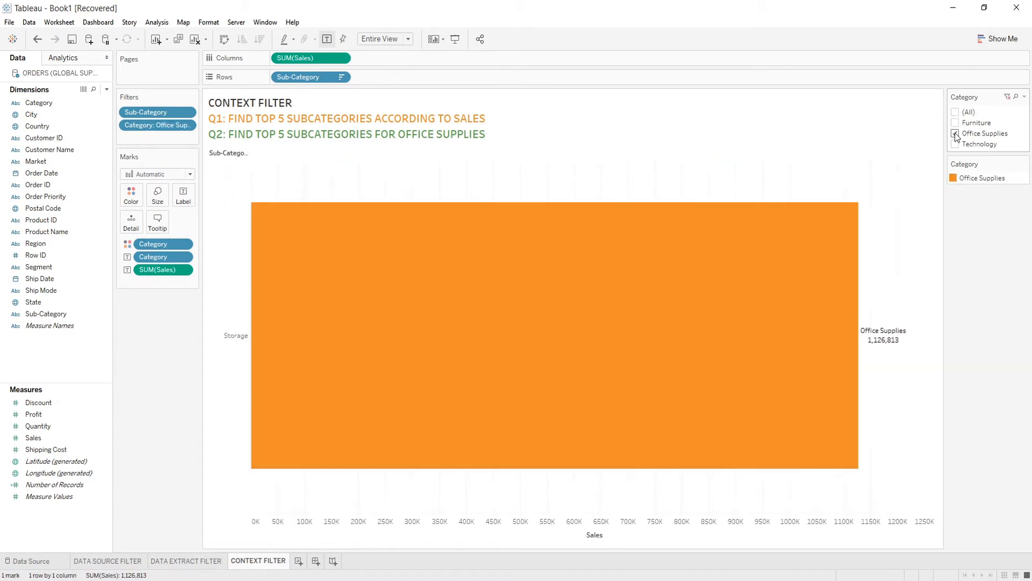
left_click_drag(161, 126, 151, 421)
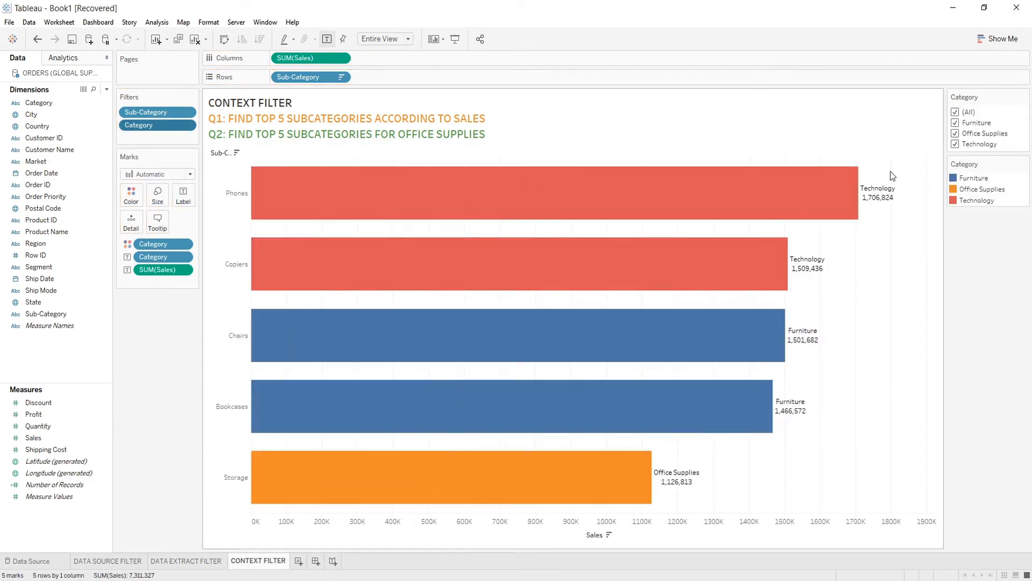
- Limit the Category filter to Office Supplies and remove the Sub-Category filter
left_click(956, 111)
left_click(955, 134)
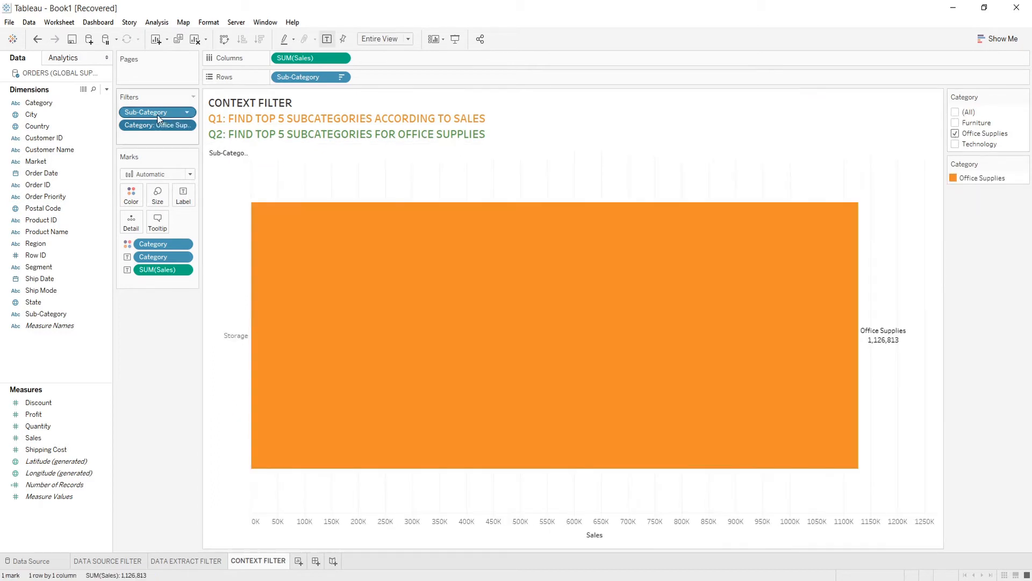
left_click_drag(151, 113, 168, 341)
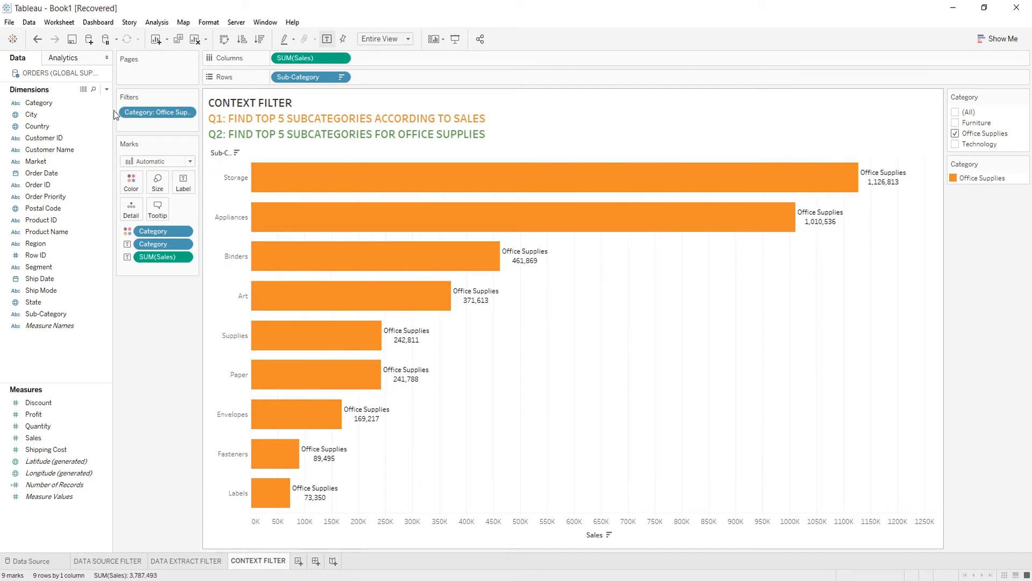
- Add a Sub-Category filter that keeps the top 5 by sum of Sales
left_click_drag(45, 313, 147, 130)
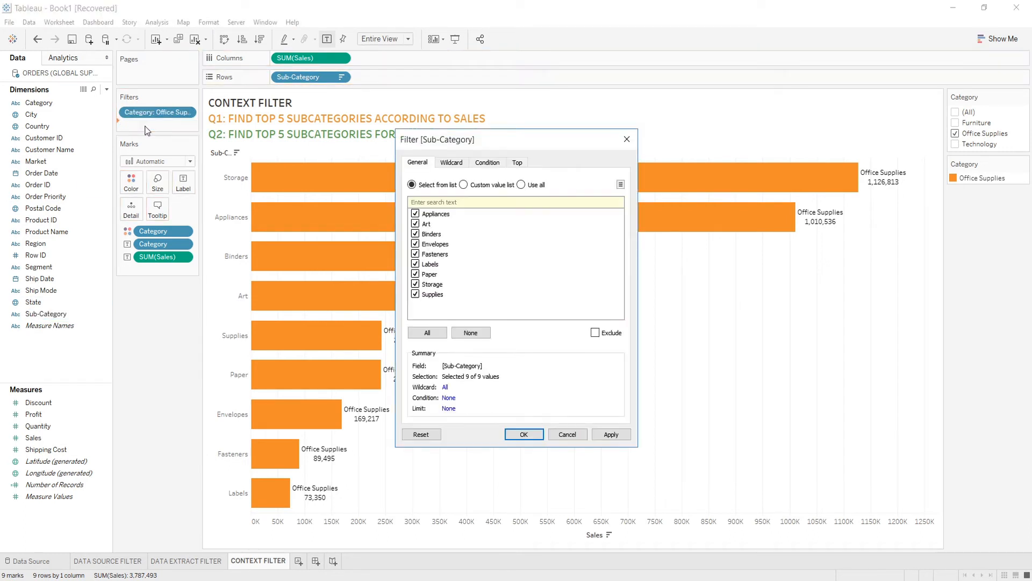
left_click(518, 163)
left_click(412, 191)
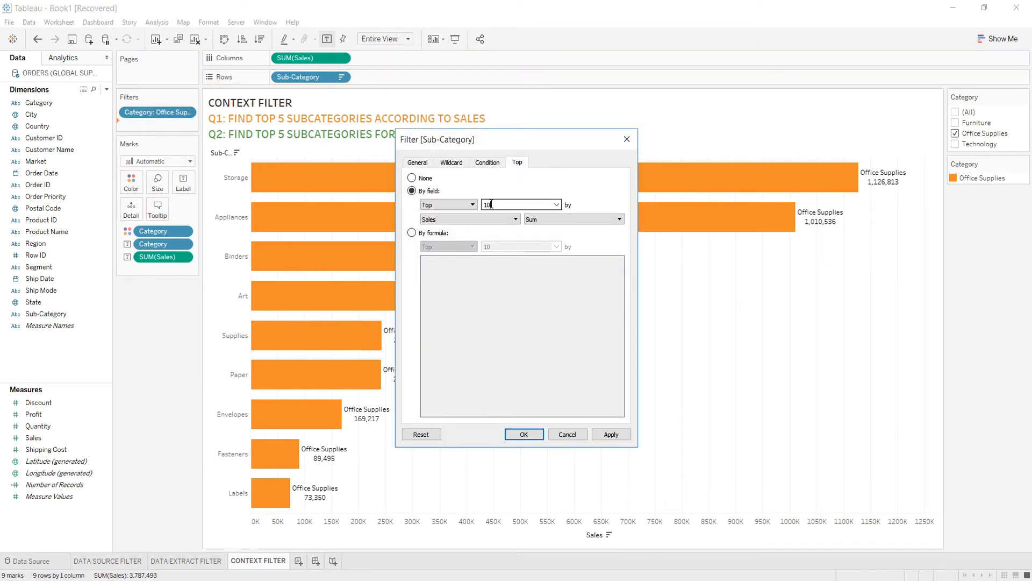
type("5")
left_click(611, 435)
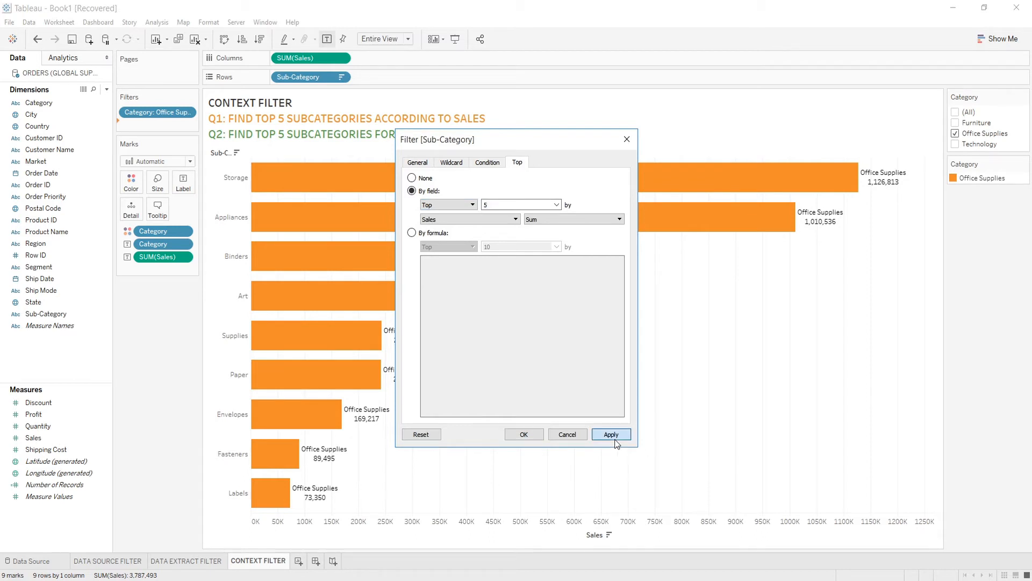
left_click(538, 434)
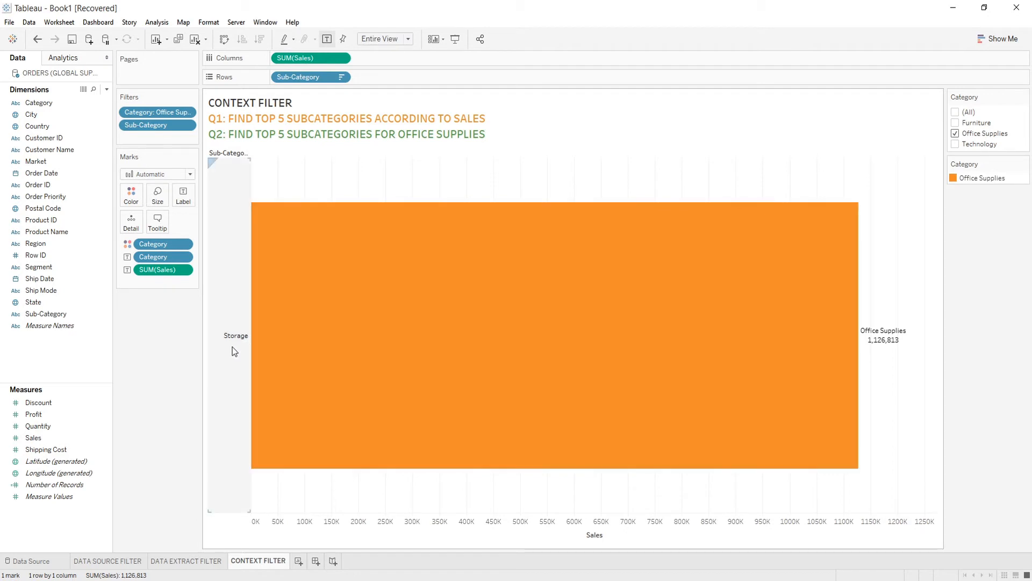
- Add the Office Supplies Category filter to the context ahead of the Sub-Category filter
left_click(160, 128)
left_click(146, 113)
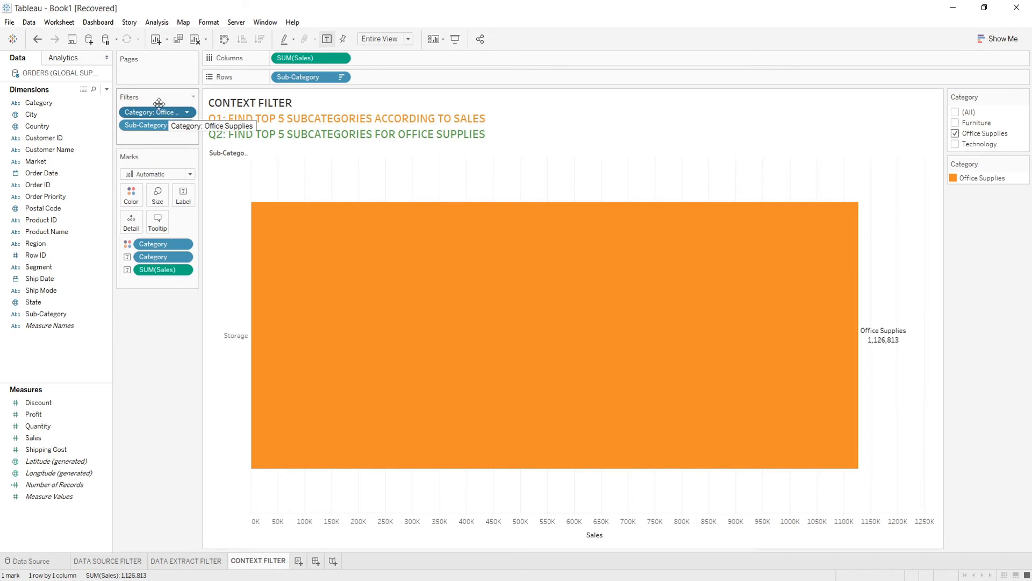
left_click(143, 128)
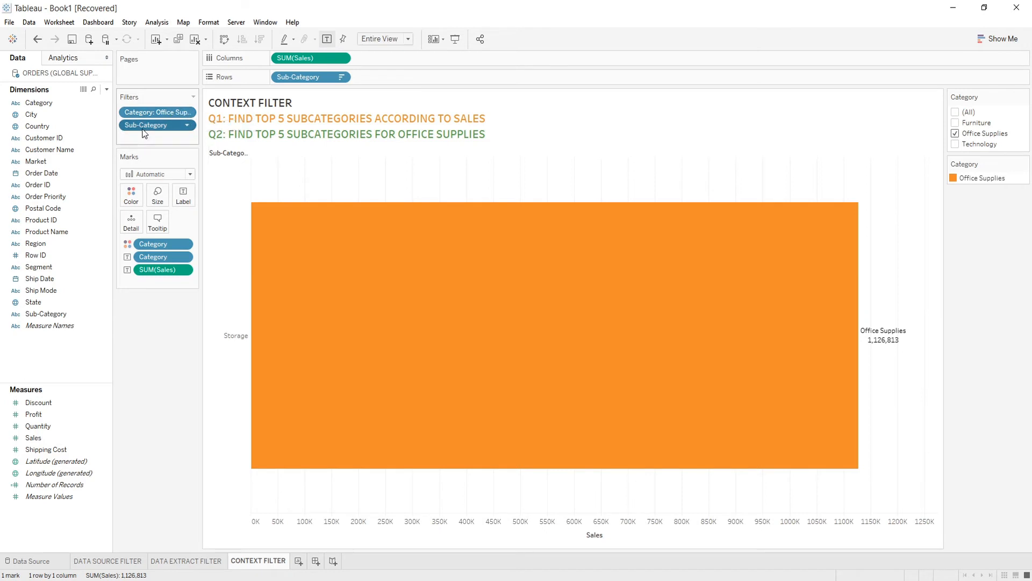
right_click(171, 115)
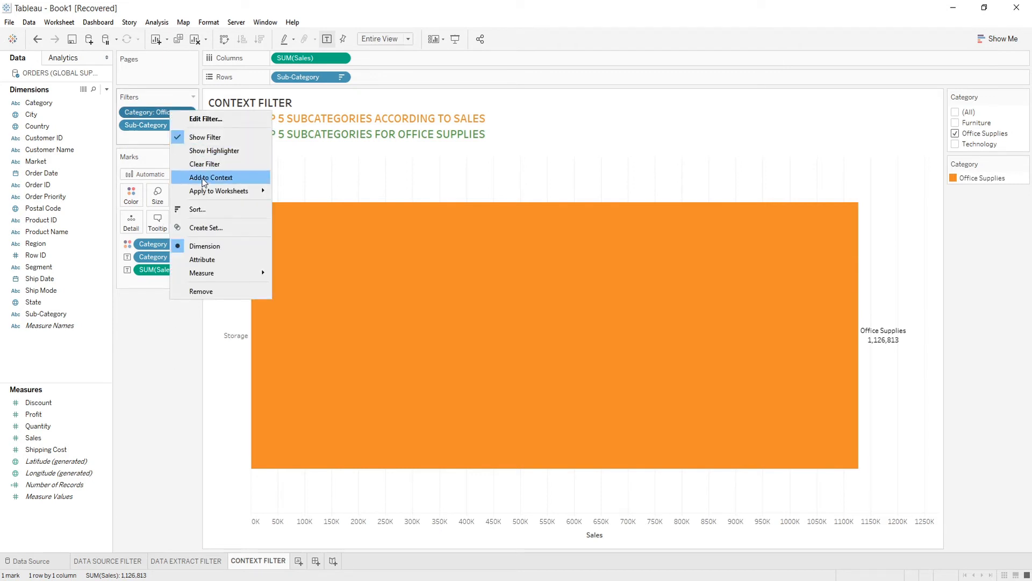
left_click(205, 179)
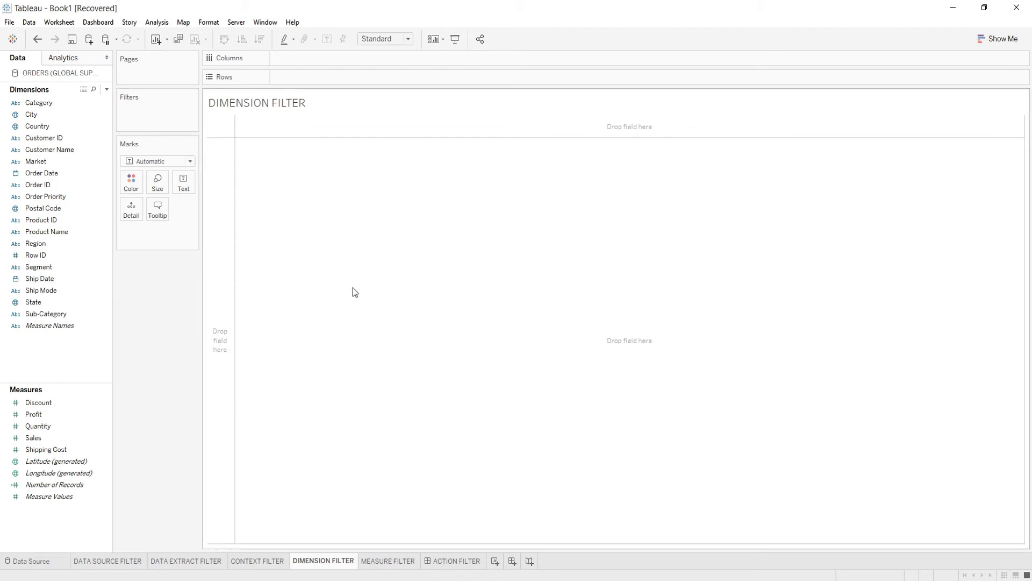
- On the DIMENSION FILTER sheet, chart Sales in rows by Category in columns and sort the bars in descending order
left_click(106, 316)
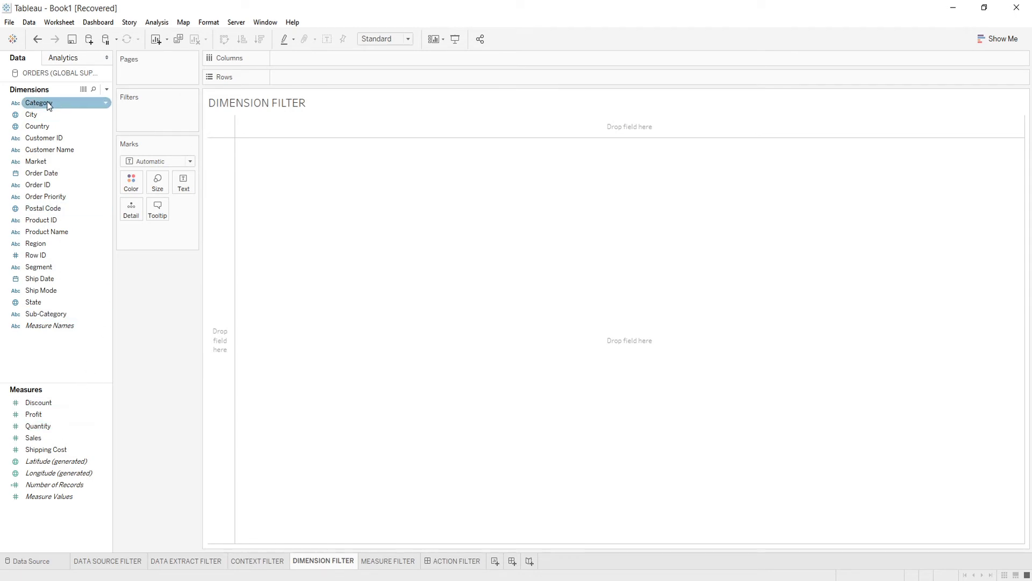
left_click_drag(47, 103, 314, 58)
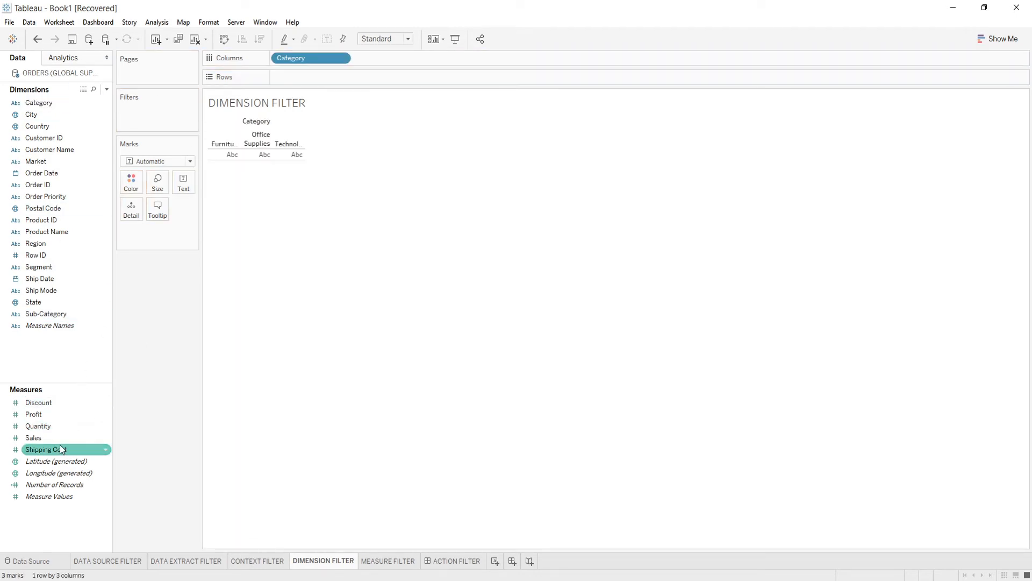
left_click_drag(55, 438, 296, 76)
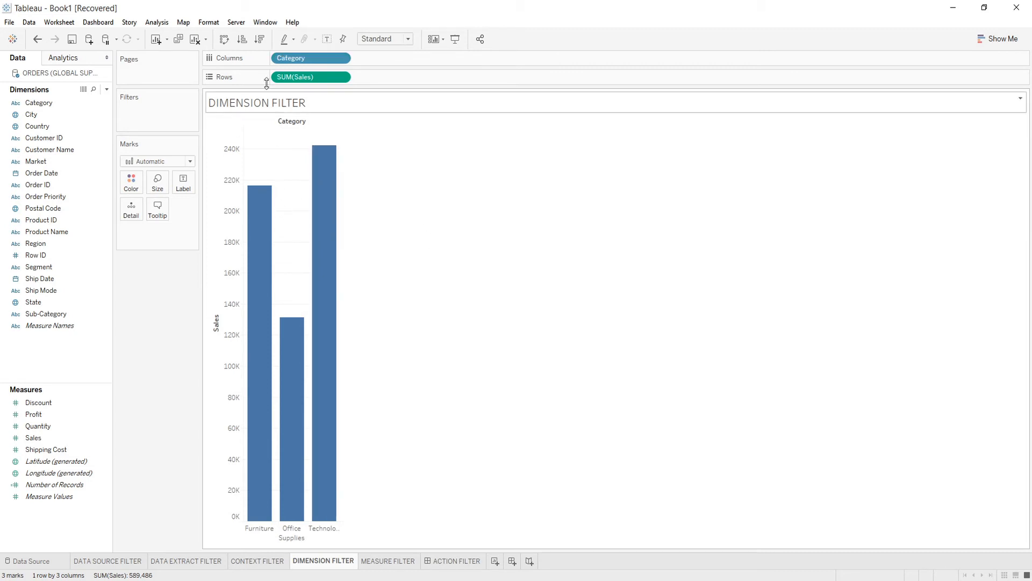
left_click(259, 39)
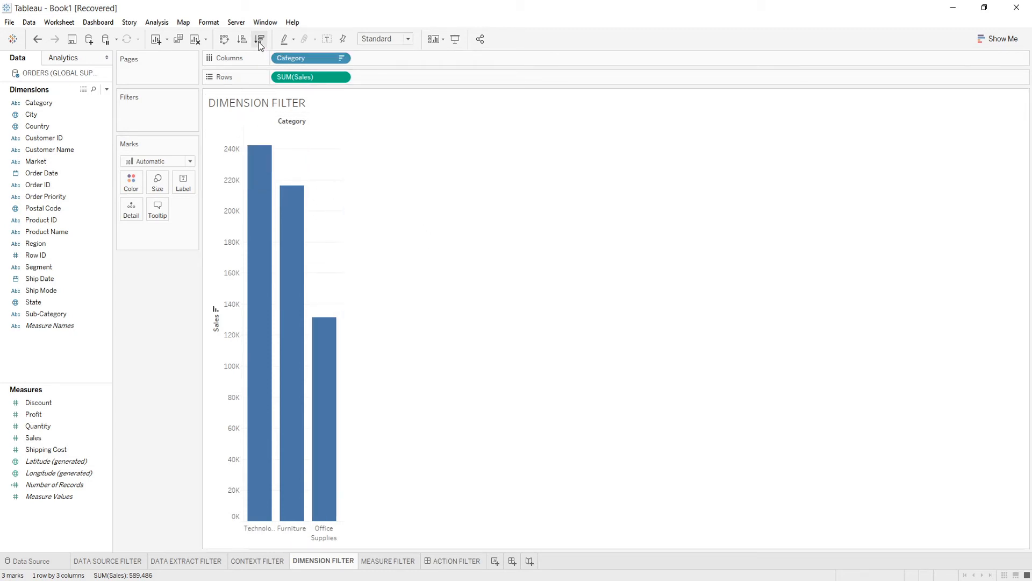
- Color the DIMENSION FILTER bars by Category and label them with Sales
left_click_drag(32, 102, 131, 182)
left_click_drag(43, 440, 183, 182)
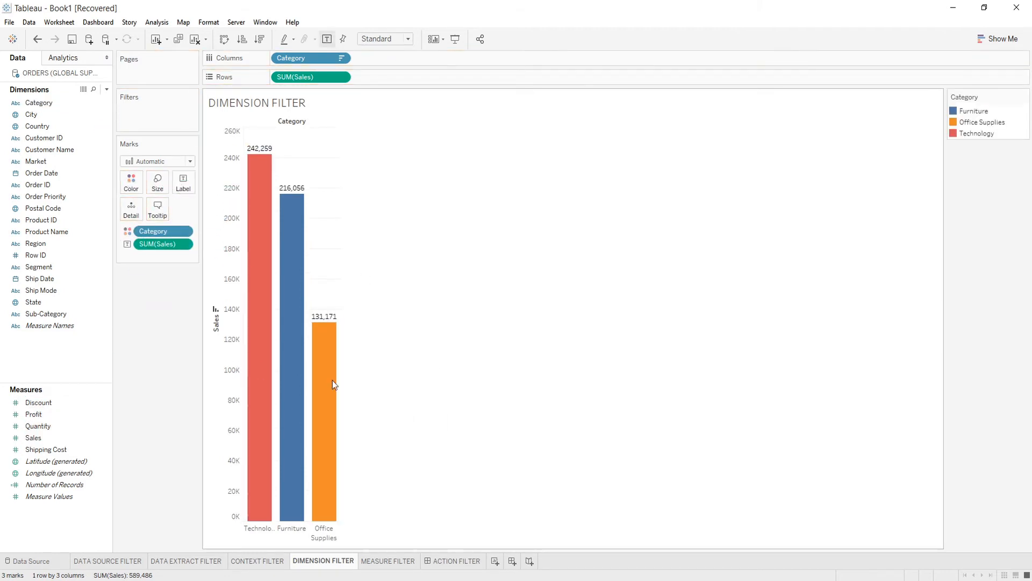
- Add a State filter without restricting any states and show its filter control beside the chart
left_click(48, 302)
left_click_drag(42, 305, 153, 124)
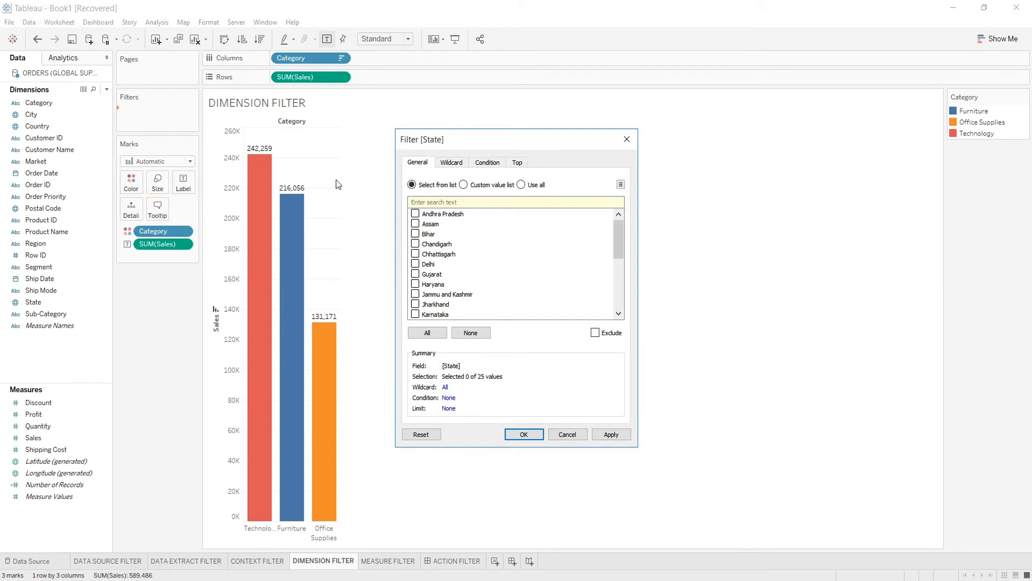
left_click(611, 435)
left_click(531, 434)
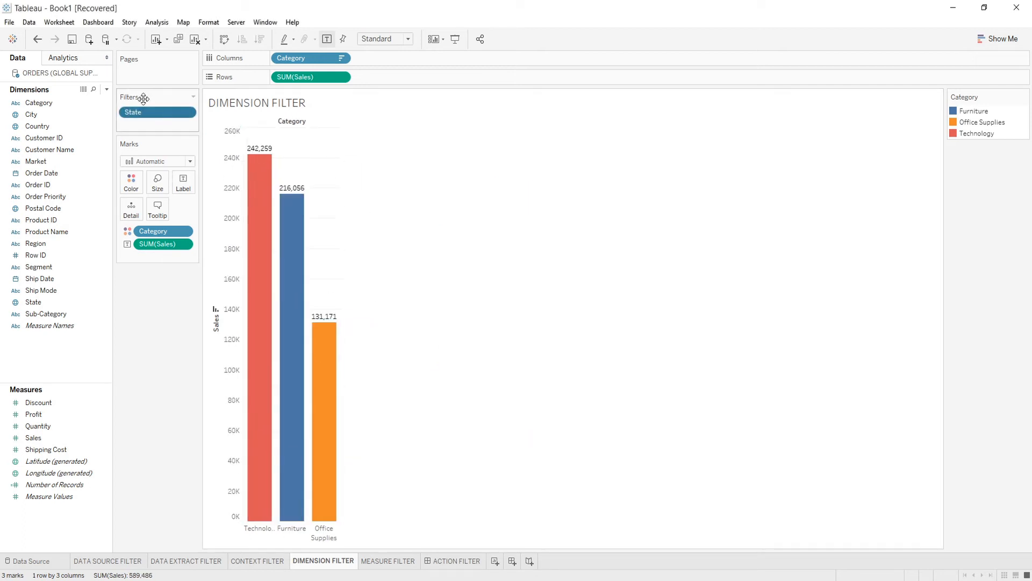
right_click(150, 117)
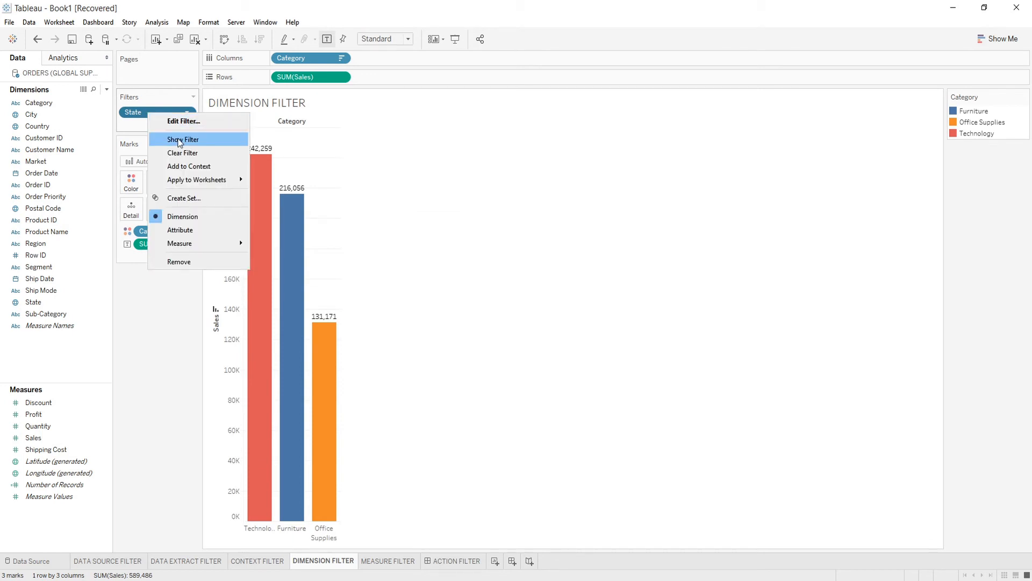
left_click(177, 138)
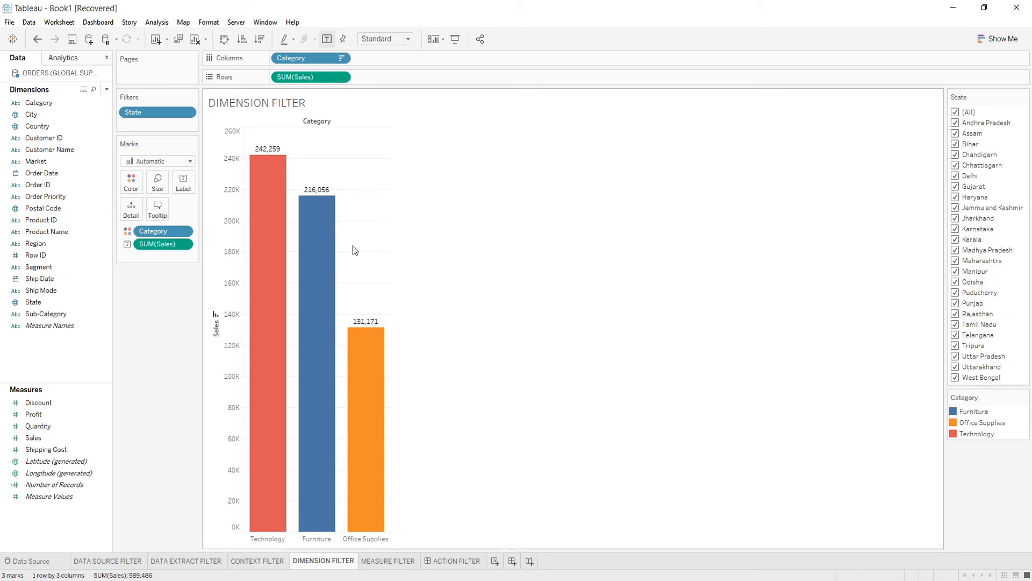
- Clear all states in the State filter control and include only Gujarat and Haryana
mouse_move(381, 364)
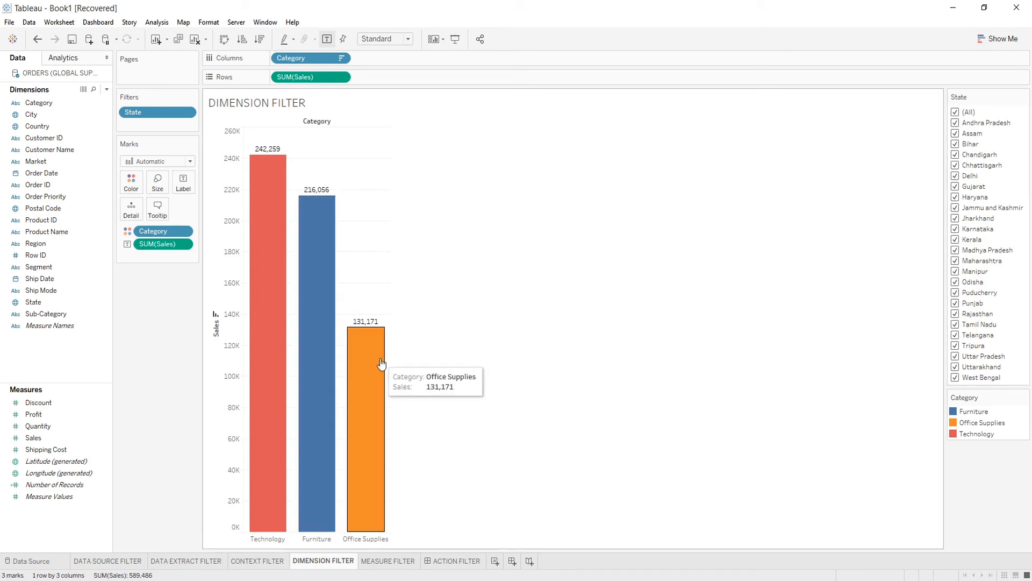
left_click(955, 112)
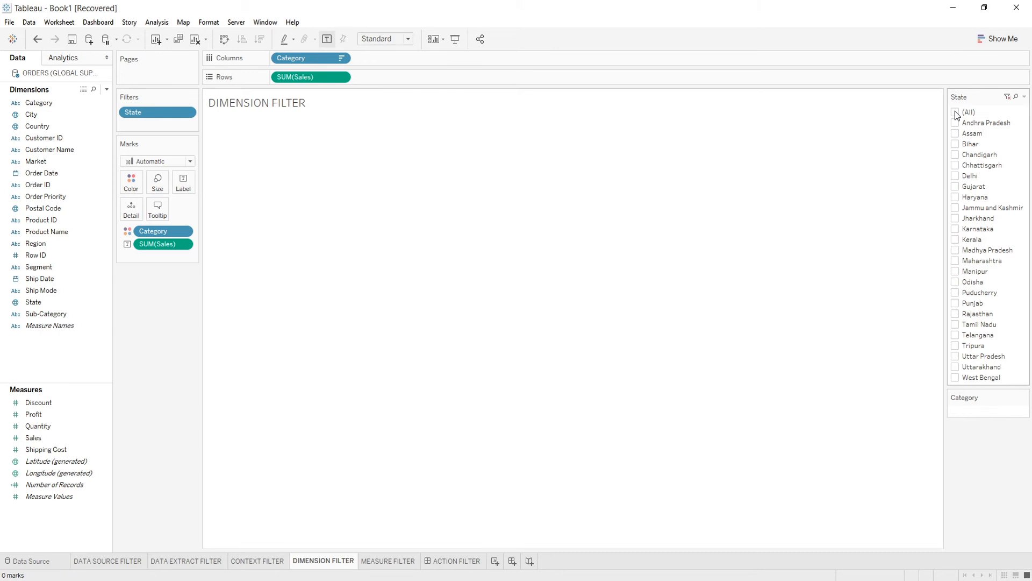
left_click(955, 197)
left_click(955, 187)
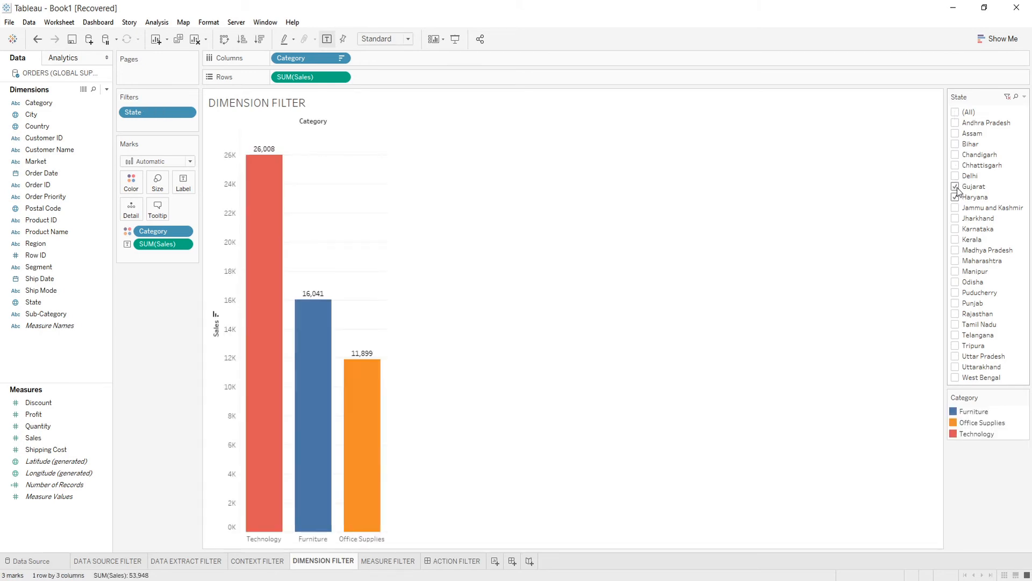
left_click(956, 187)
left_click(955, 186)
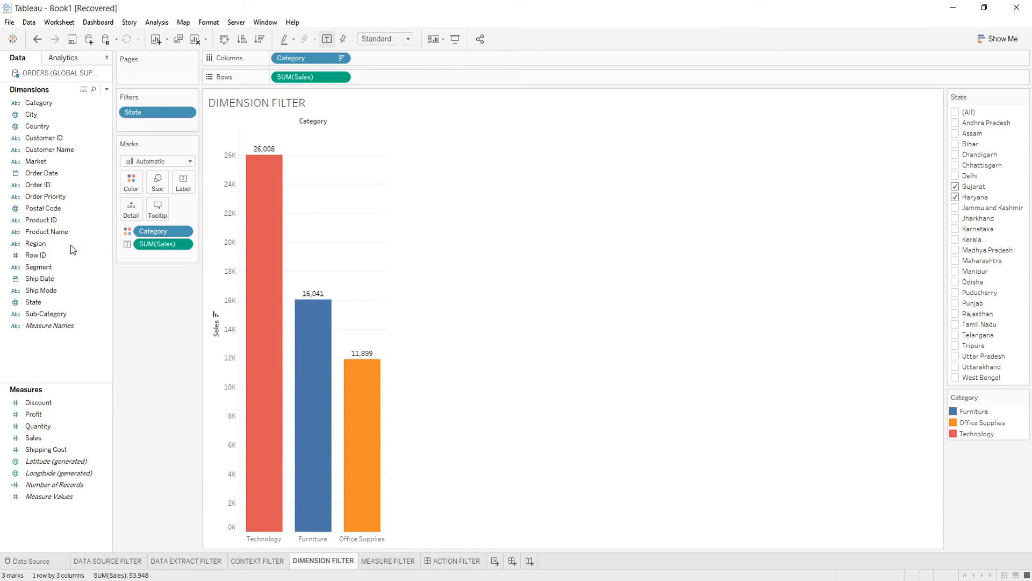
- Edit the State filter to deselect Gujarat and Haryana and apply a wildcard match for states containing PUN
right_click(144, 122)
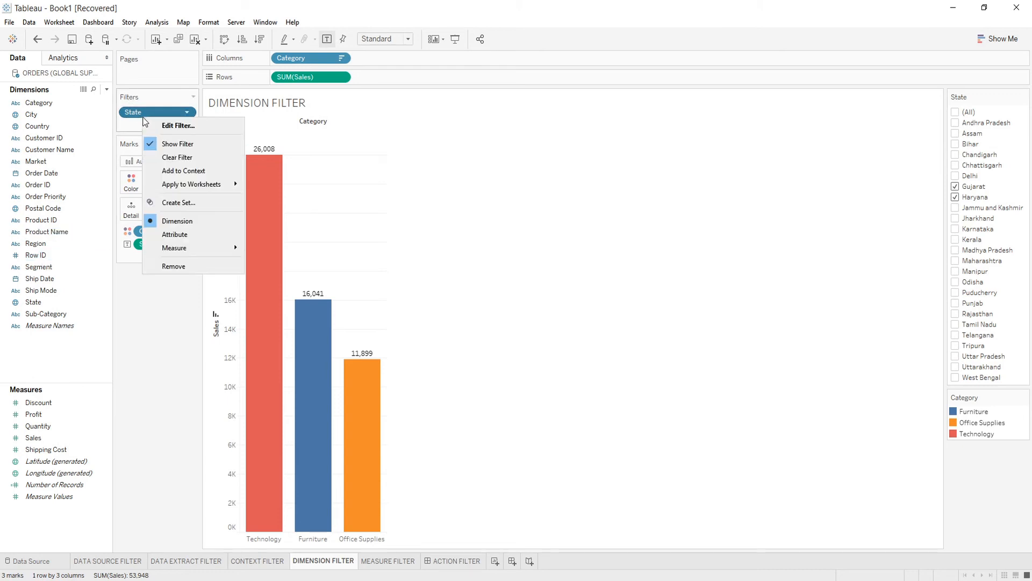
left_click(169, 127)
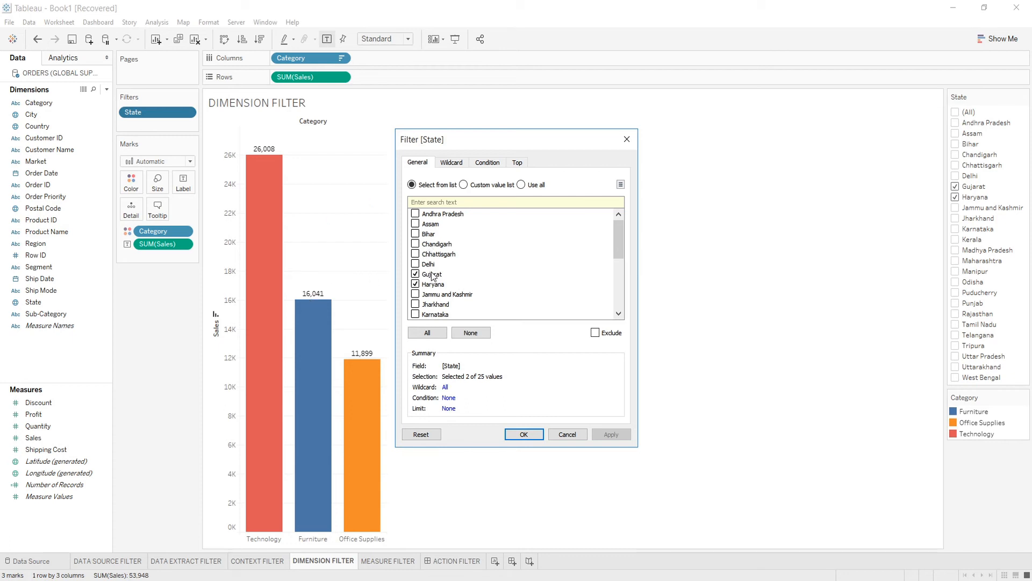
left_click(415, 275)
left_click(415, 284)
left_click(452, 164)
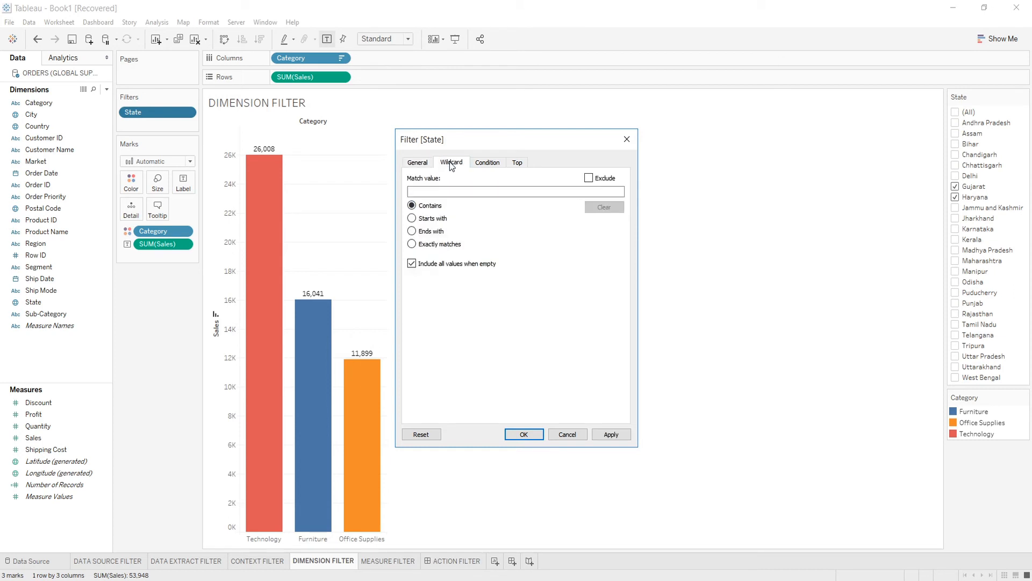
left_click(458, 192)
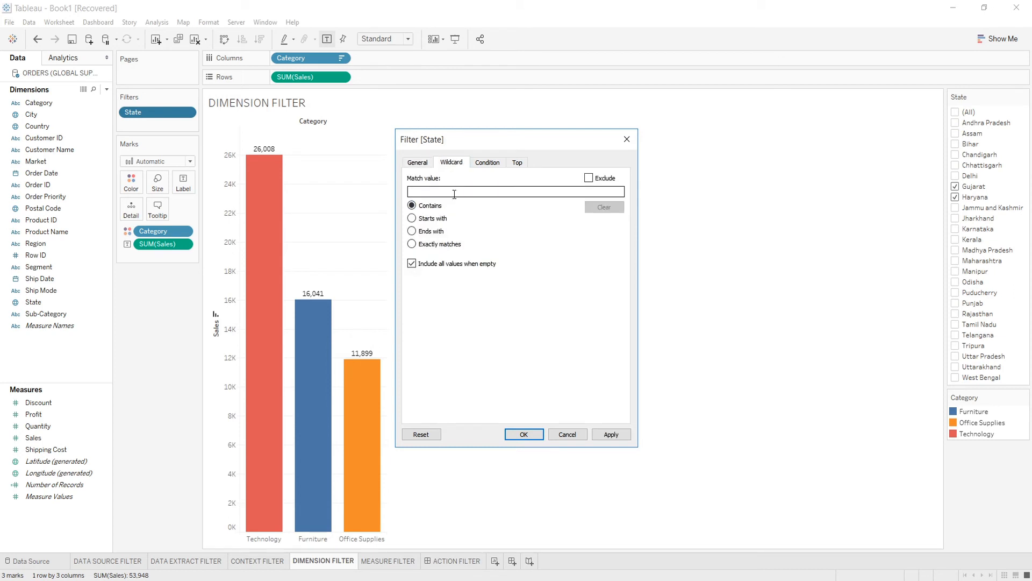
type("PUN")
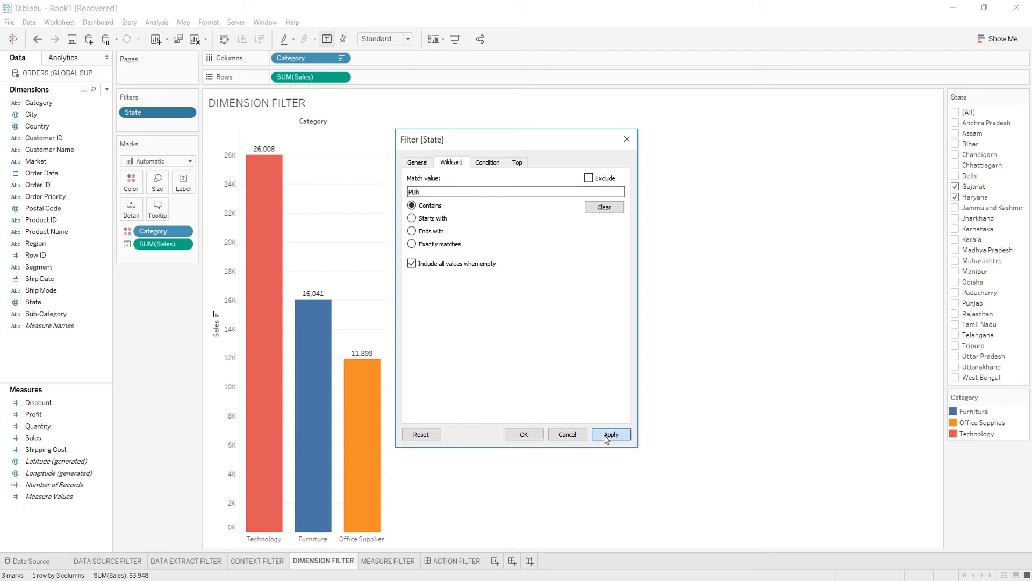
left_click(604, 434)
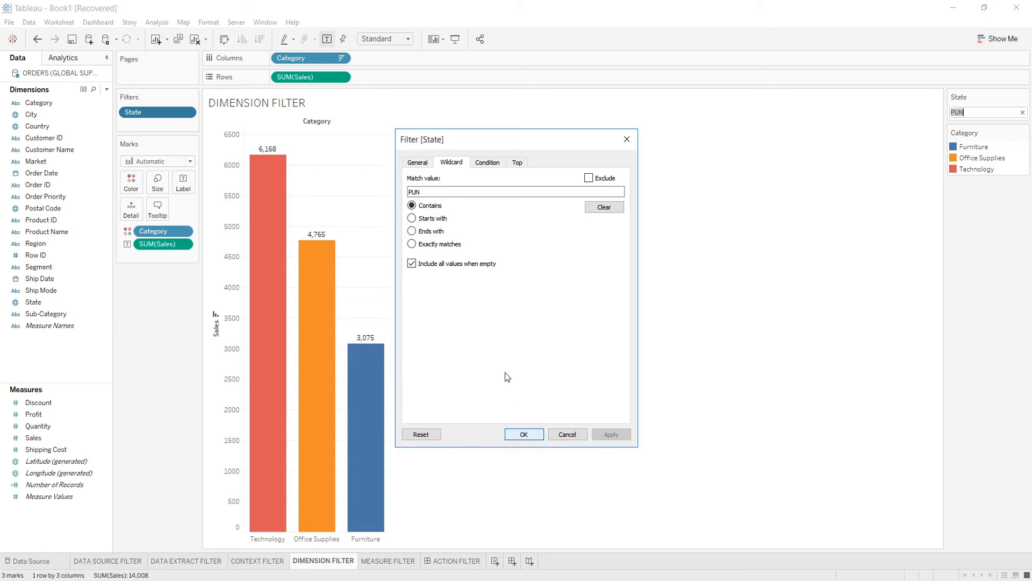
left_click(525, 433)
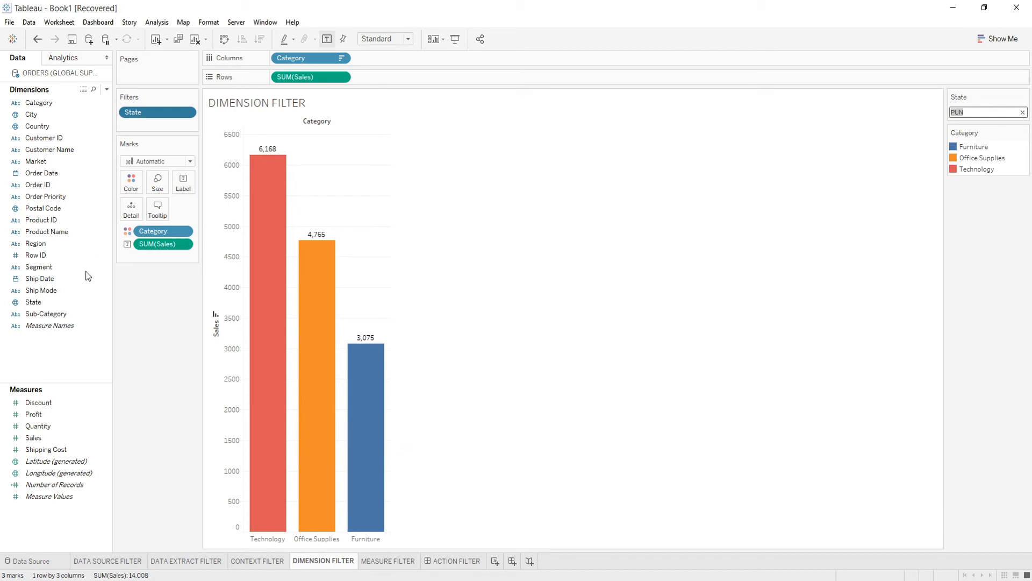
- Add State to the bar labels
left_click_drag(50, 302, 188, 187)
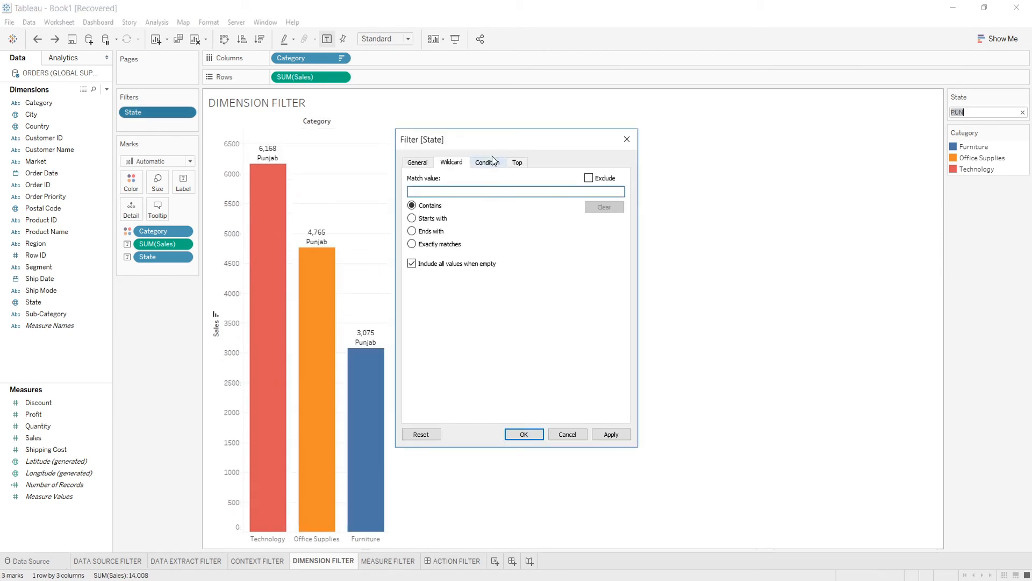
- Examine the by-field and by-formula condition options of the State filter, leaving the condition set to None
left_click(488, 163)
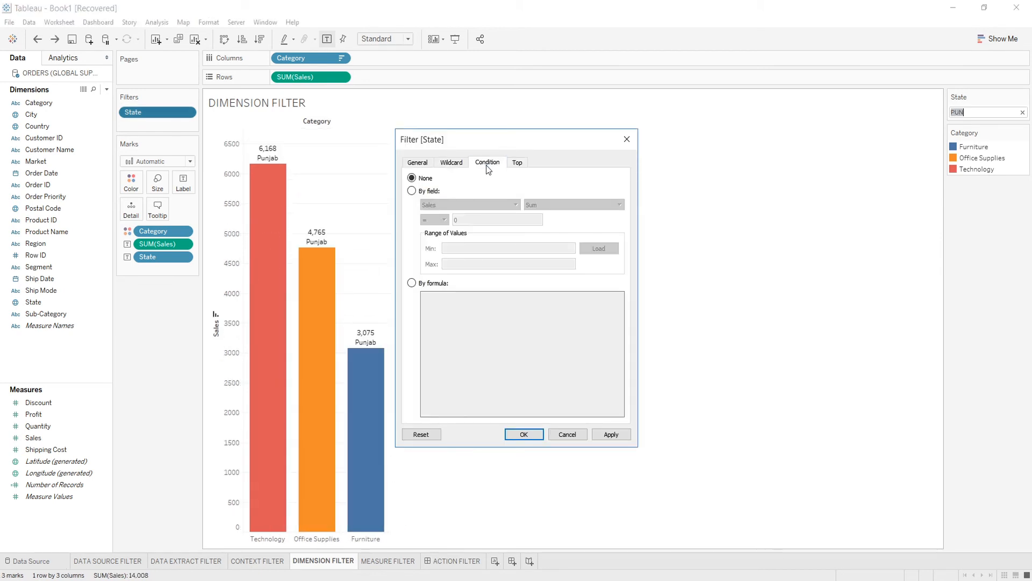
left_click(434, 192)
left_click(433, 285)
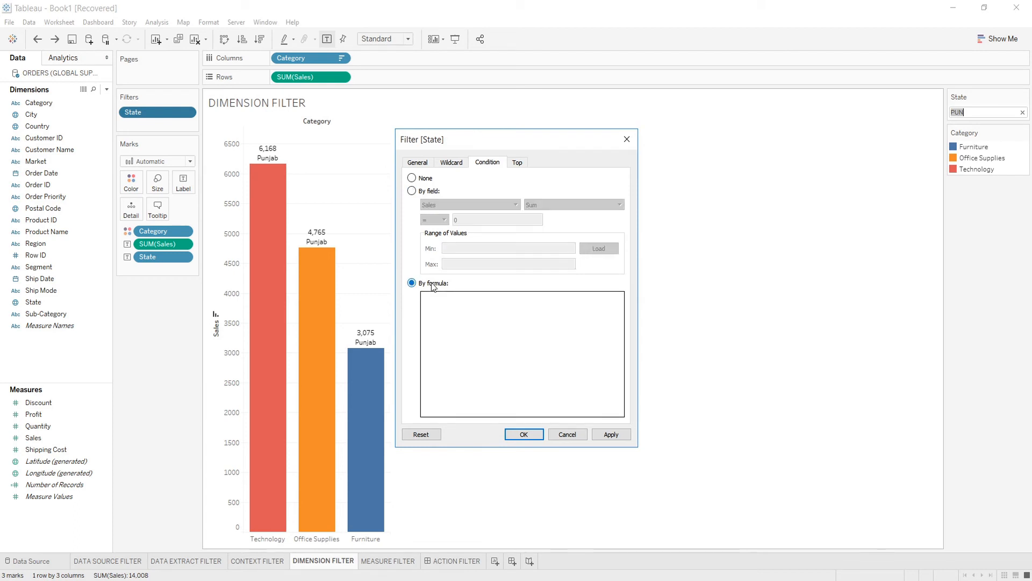
left_click(418, 178)
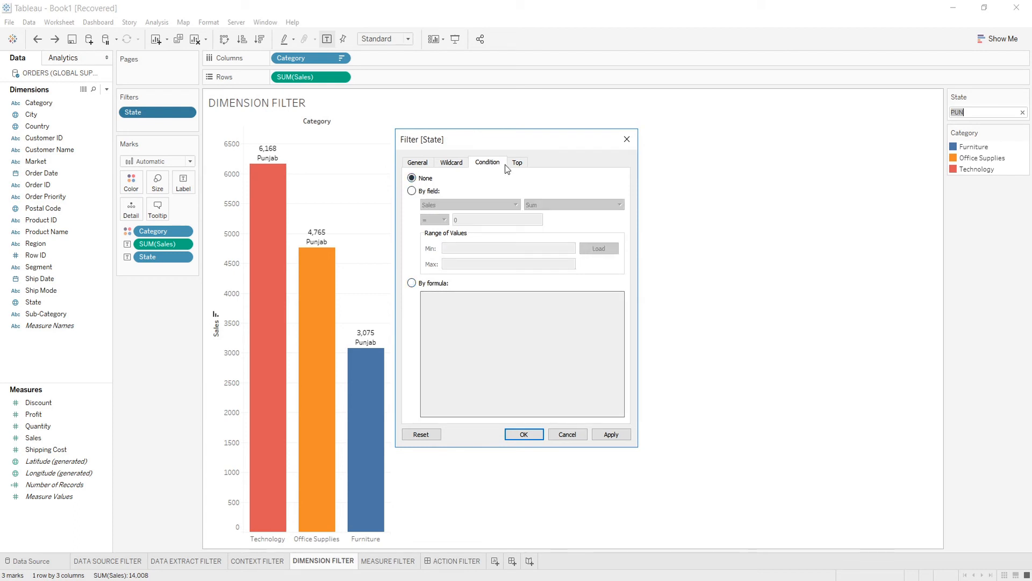
- Examine the State filter's top and bottom limits by field, trying Bottom 10 by sum of Sales before returning the limit to None
left_click(517, 164)
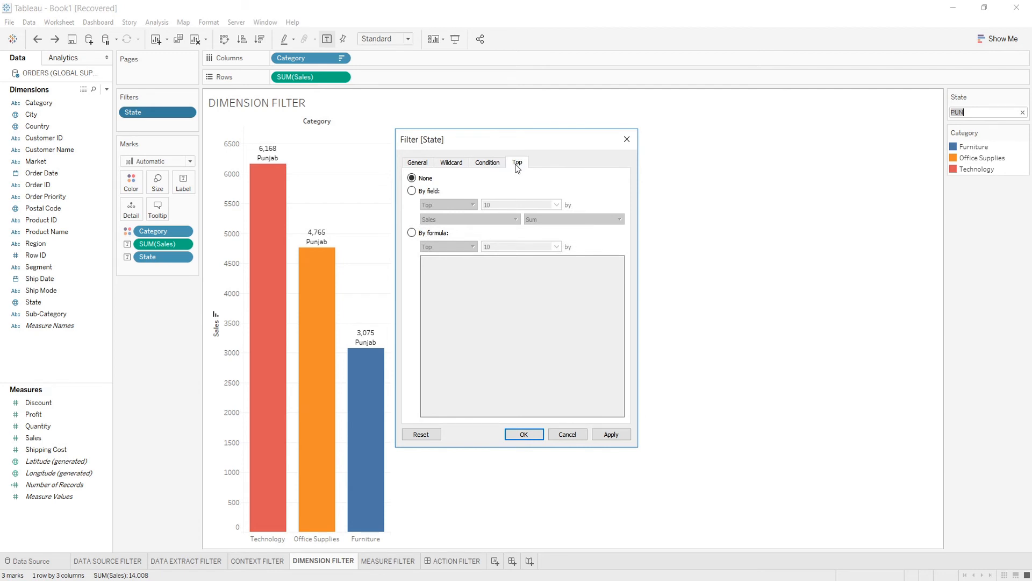
left_click(420, 194)
left_click(448, 205)
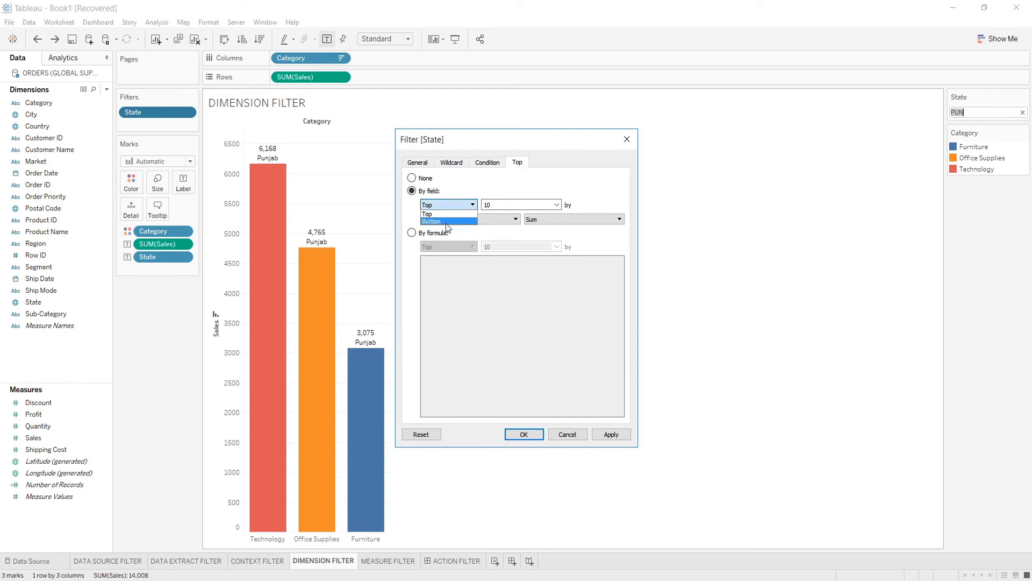
left_click(447, 222)
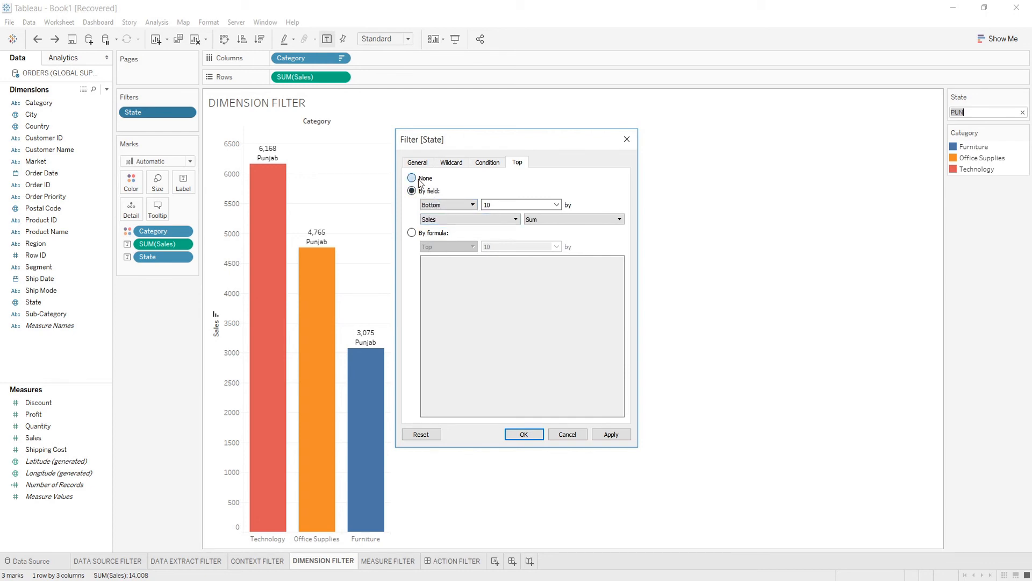
left_click(419, 179)
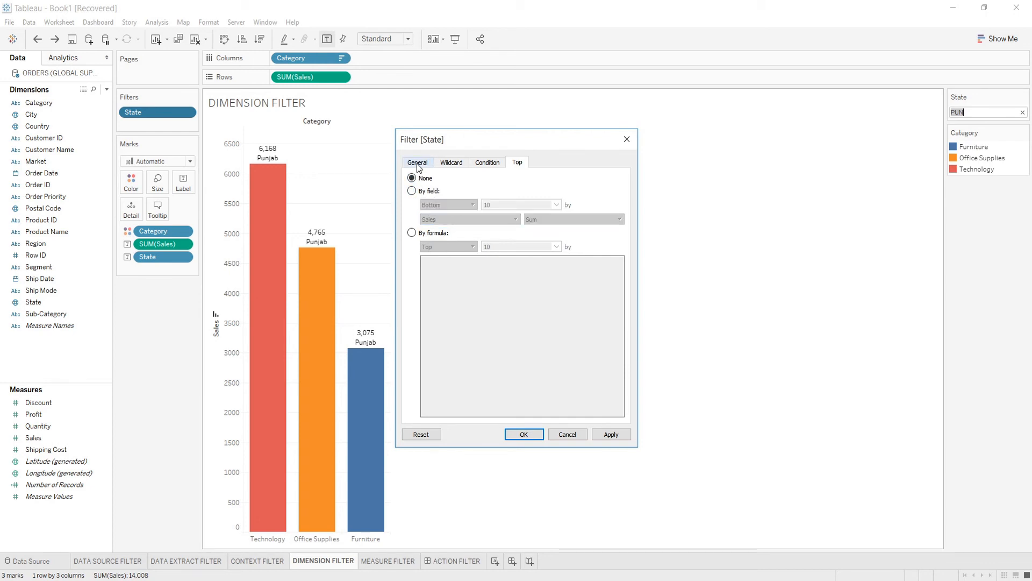
- Set the State filter to select from list and apply it with the wildcard match left empty
left_click(417, 164)
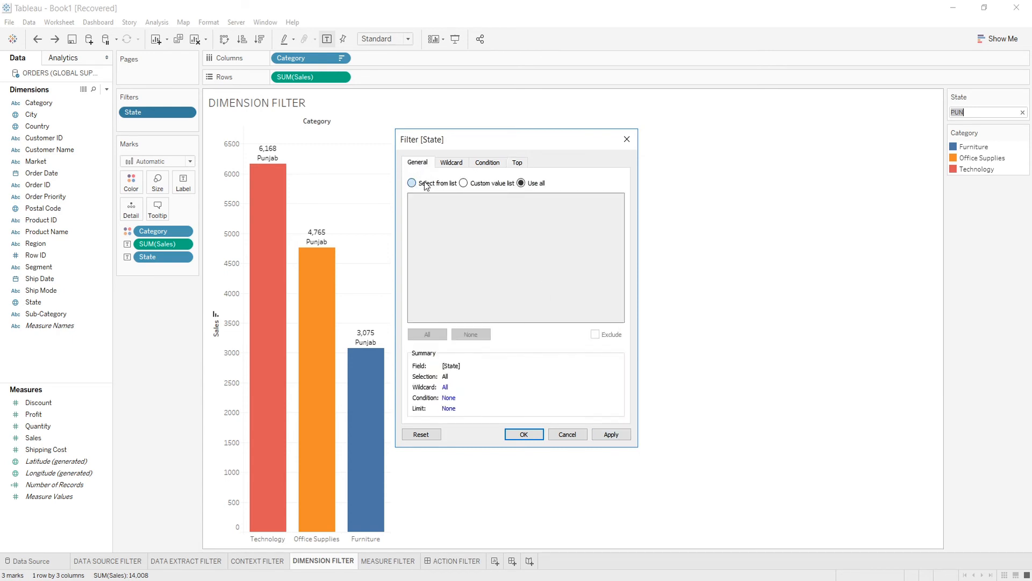
left_click(425, 183)
left_click(611, 433)
left_click(530, 435)
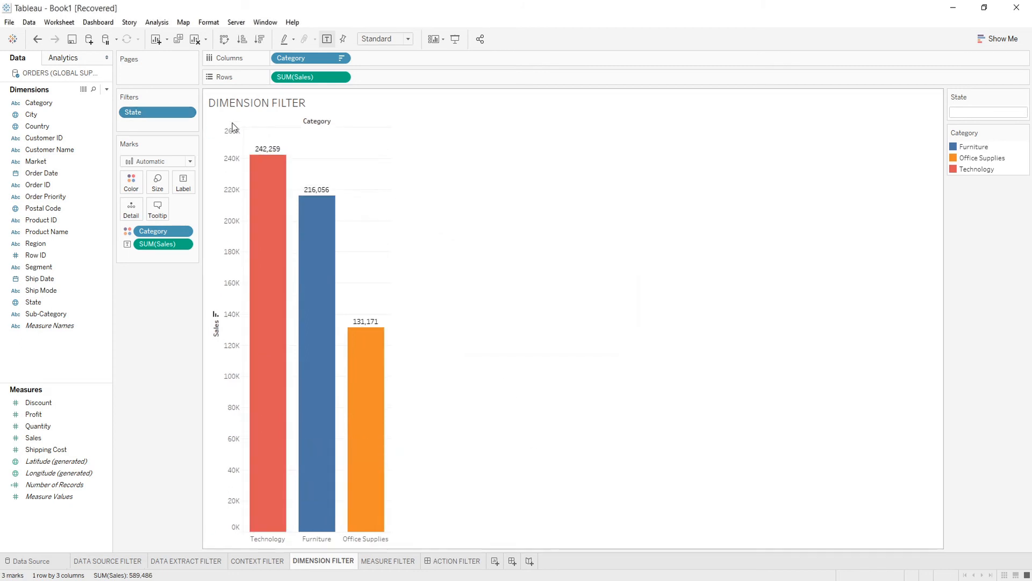
left_click(52, 141)
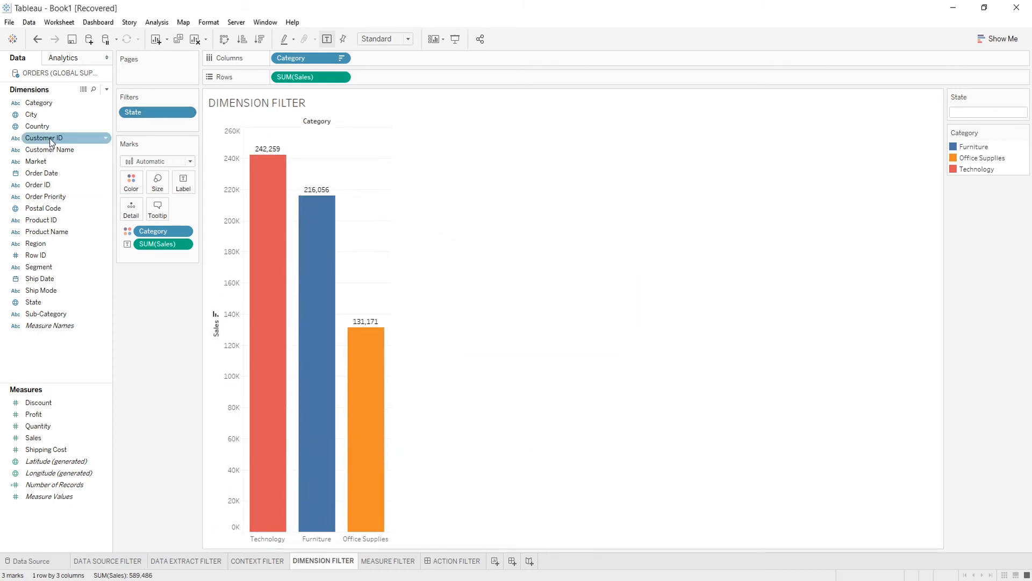
left_click(302, 176)
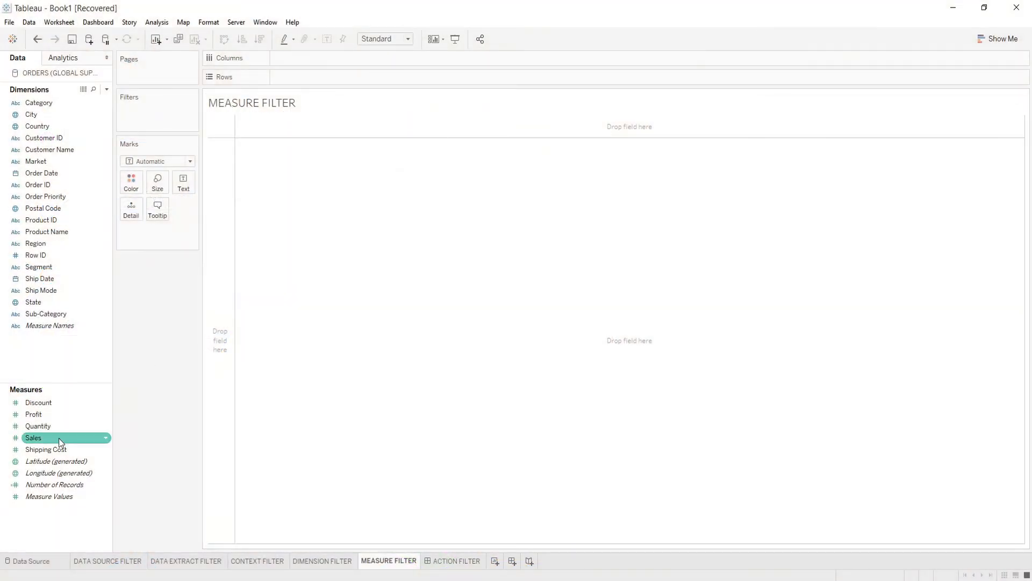
- On the MEASURE FILTER sheet, try to filter on the sum of Discount with a range starting at 25
left_click(40, 404)
left_click_drag(74, 402, 148, 125)
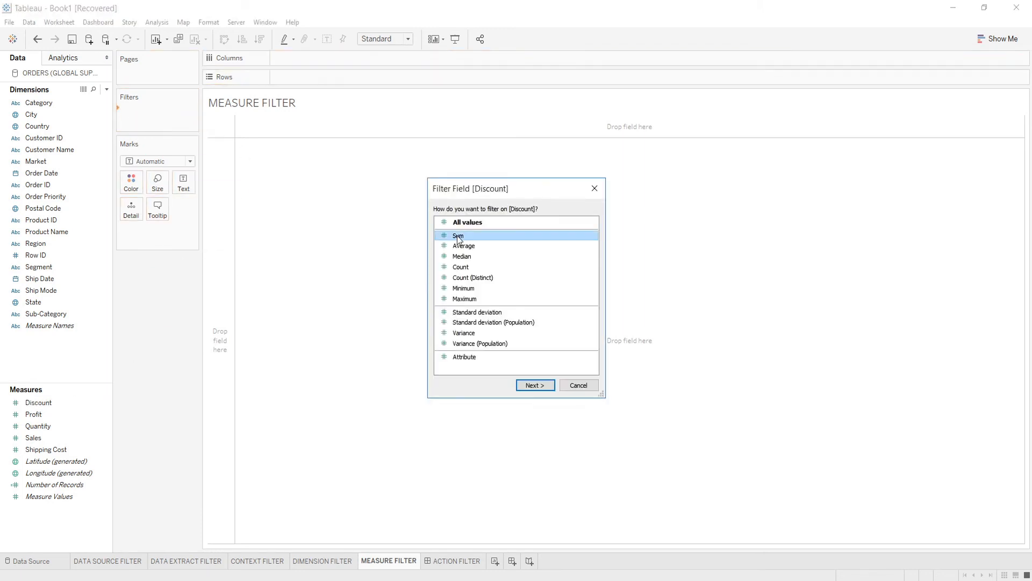
left_click(473, 237)
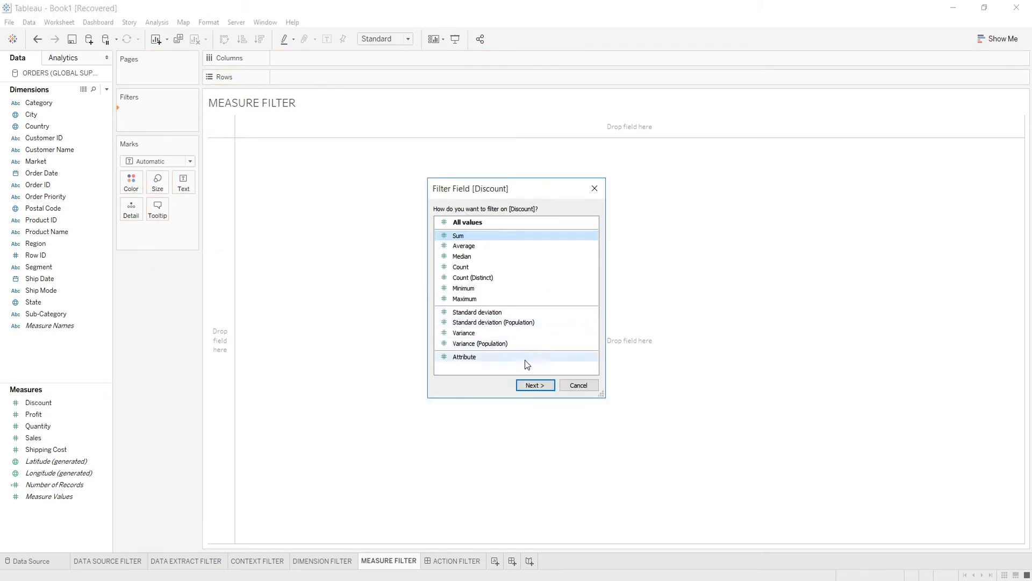
left_click(534, 386)
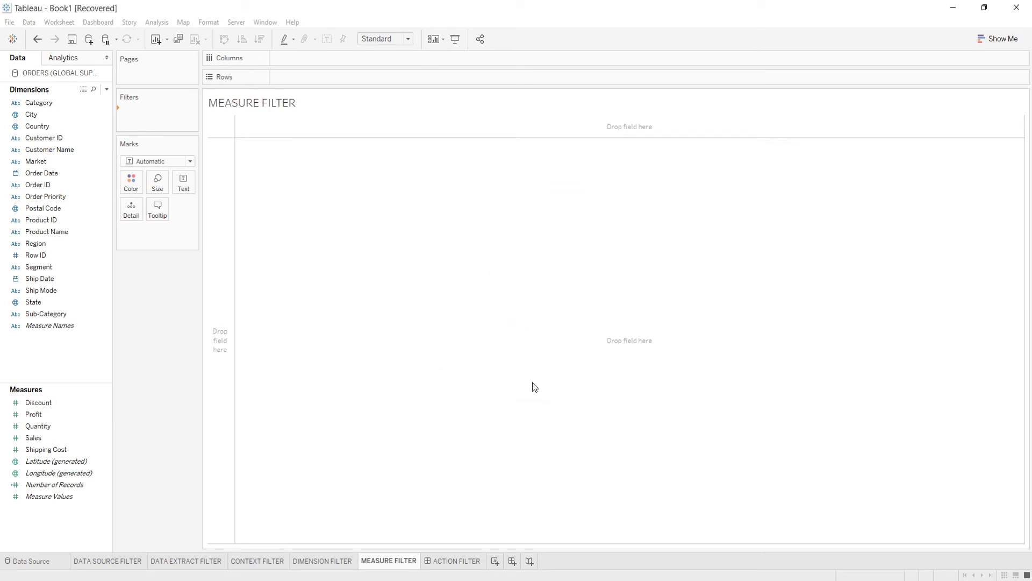
double_click(408, 294)
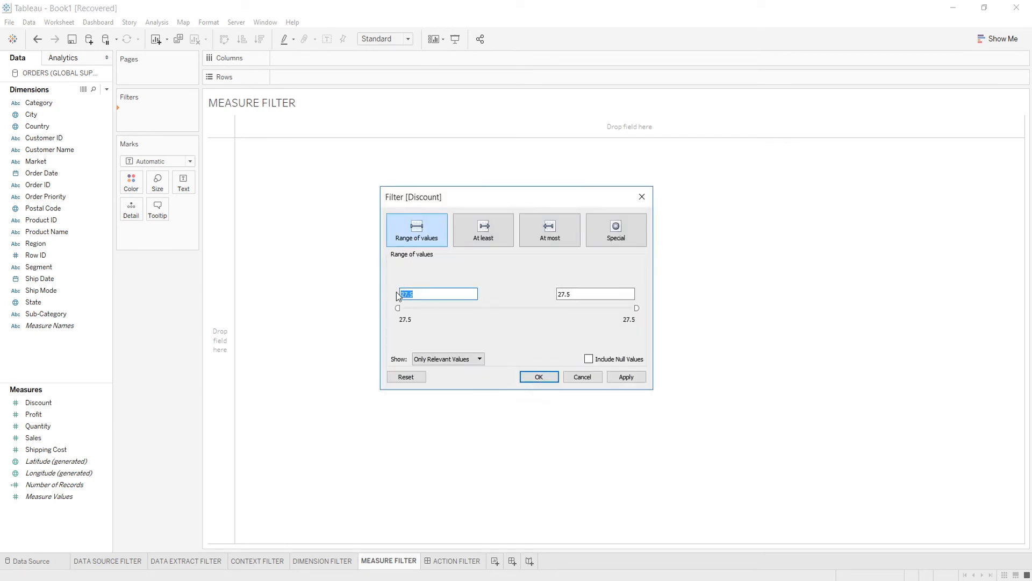
type("25")
mouse_move(396, 310)
left_mouse_down()
mouse_move(471, 306)
mouse_move(426, 306)
left_mouse_up()
left_click(630, 381)
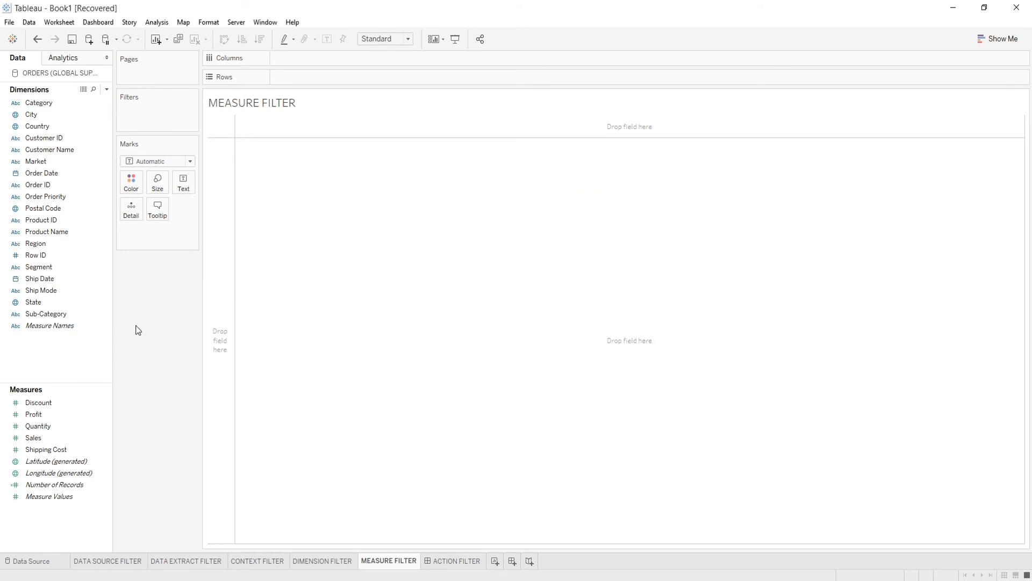
- Build a horizontal bar chart of Sales by City and sort the cities by Sales in descending order
left_click(33, 117)
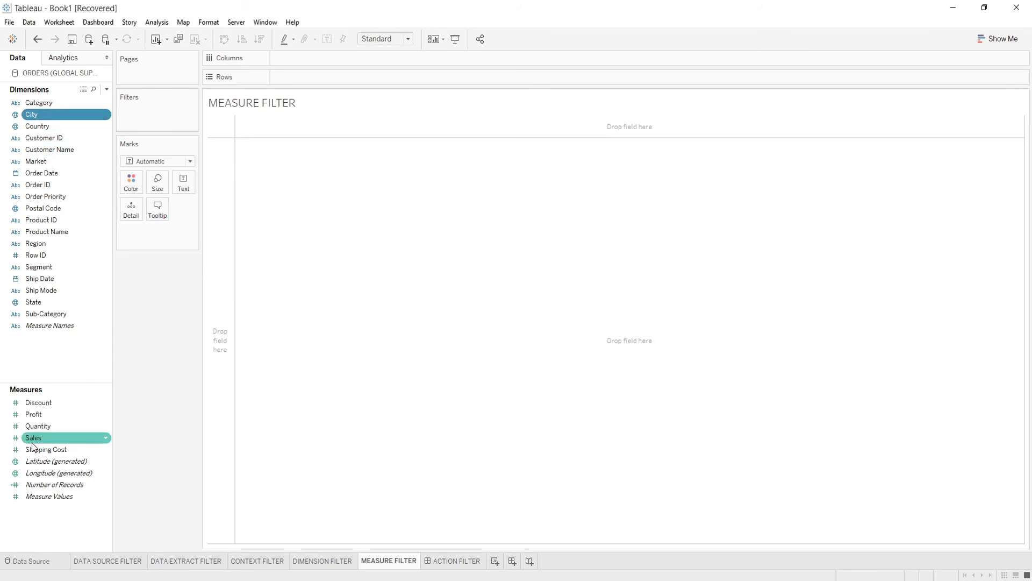
left_click(33, 440)
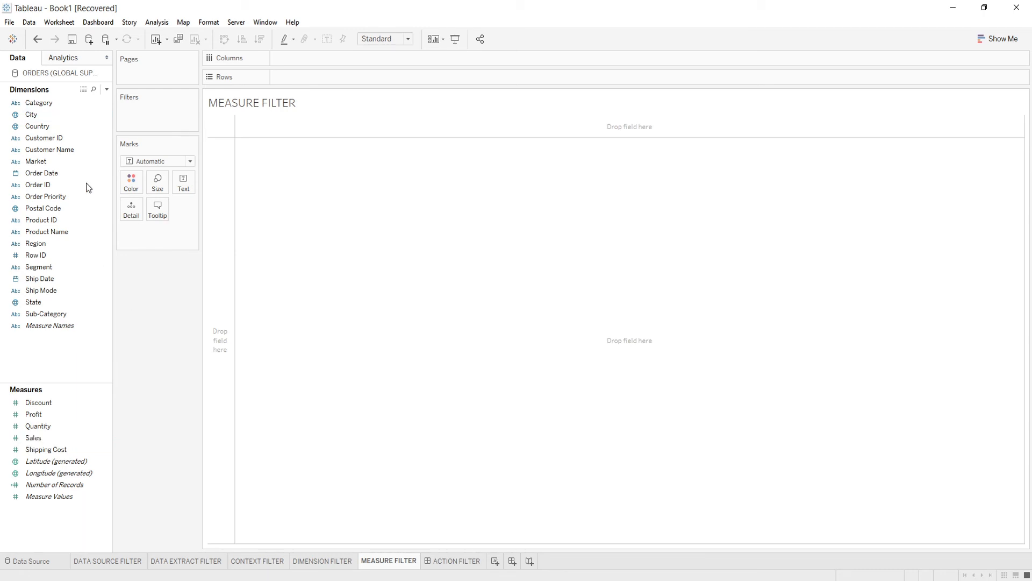
left_click_drag(46, 115, 302, 80)
left_click(34, 440)
left_click_drag(35, 445, 284, 60)
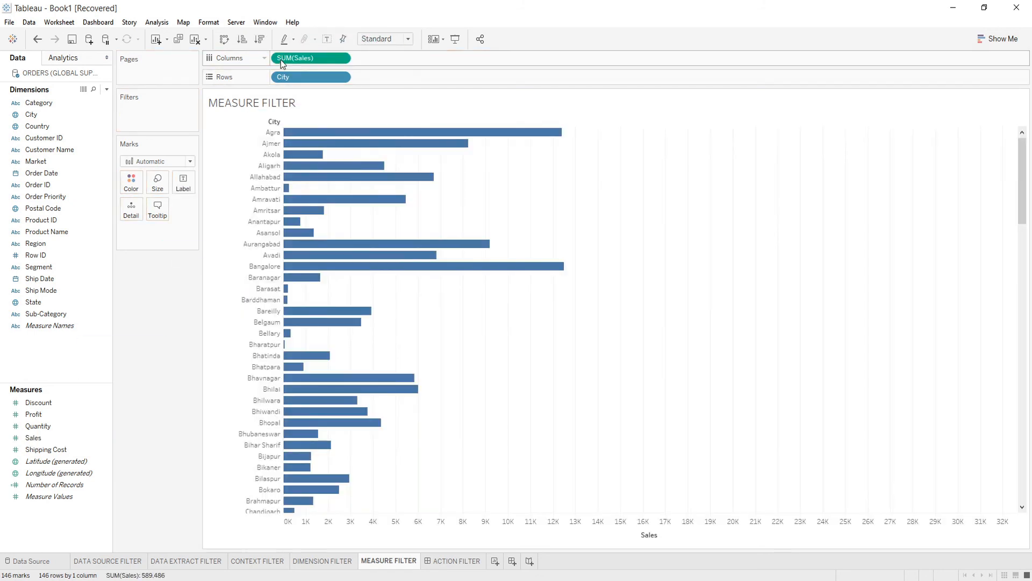
left_click(260, 40)
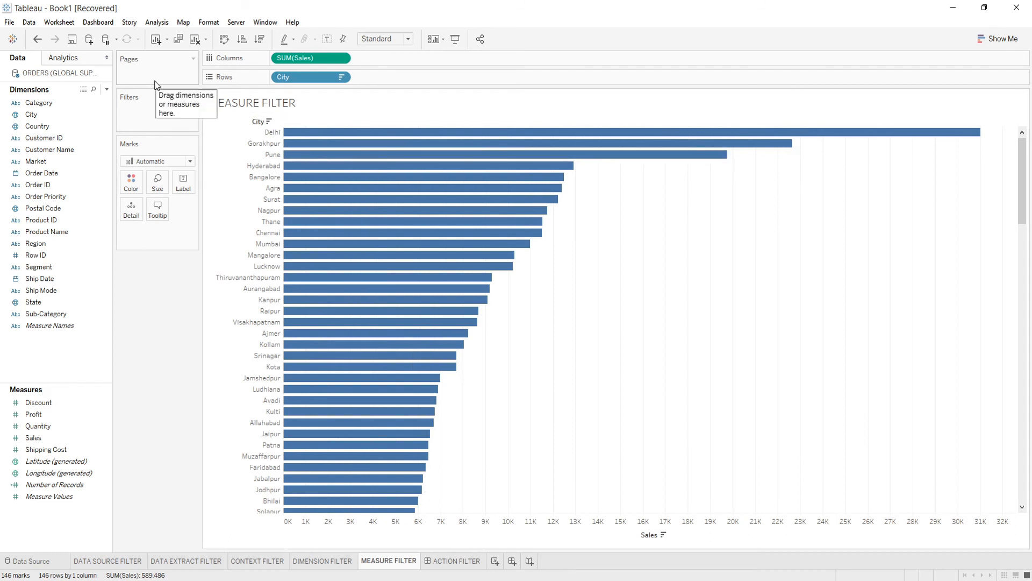
- Filter the cities on the sum of Sales, keeping only values of at most 100
left_click_drag(38, 437, 138, 117)
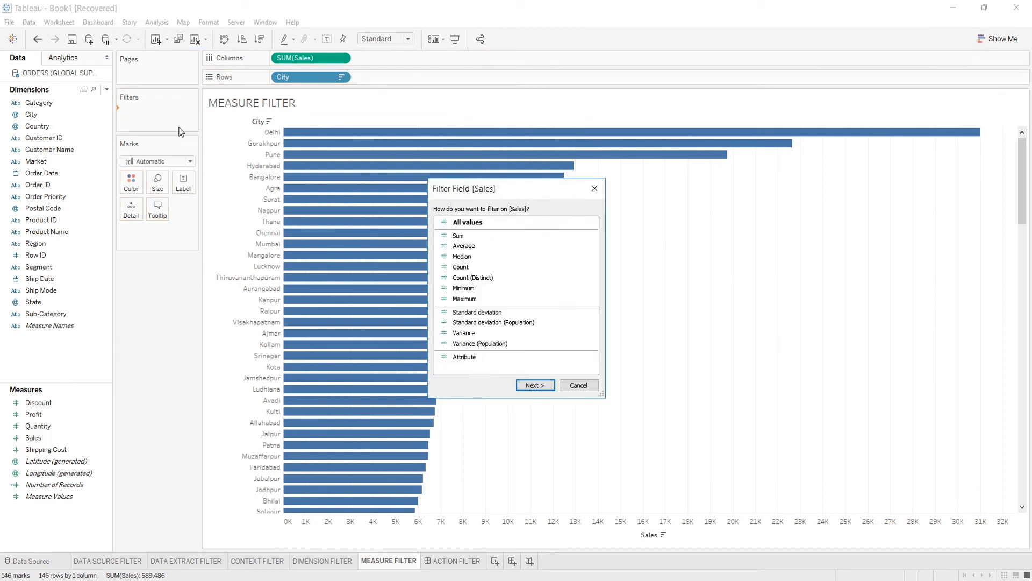
left_click(456, 239)
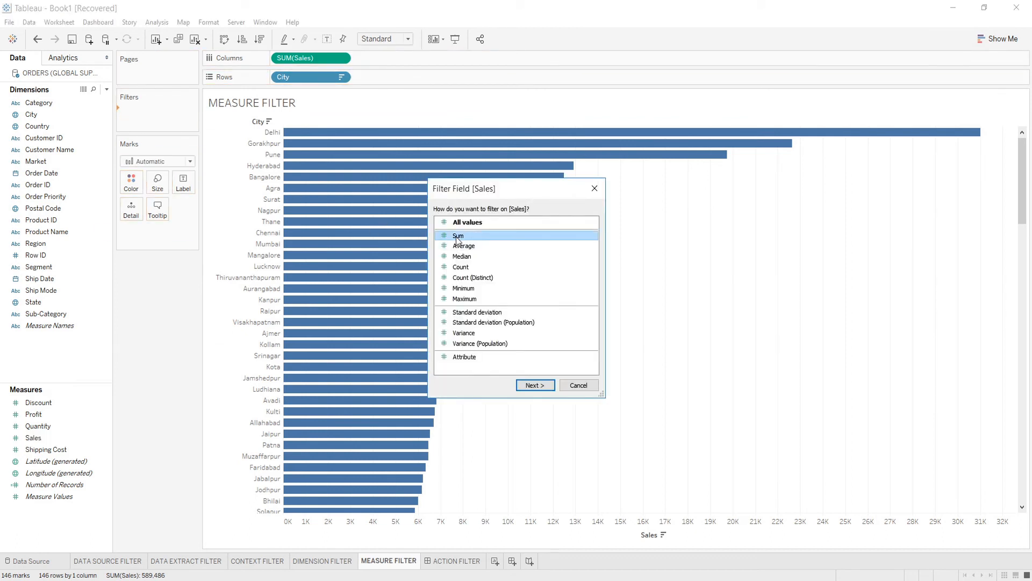
left_click(534, 385)
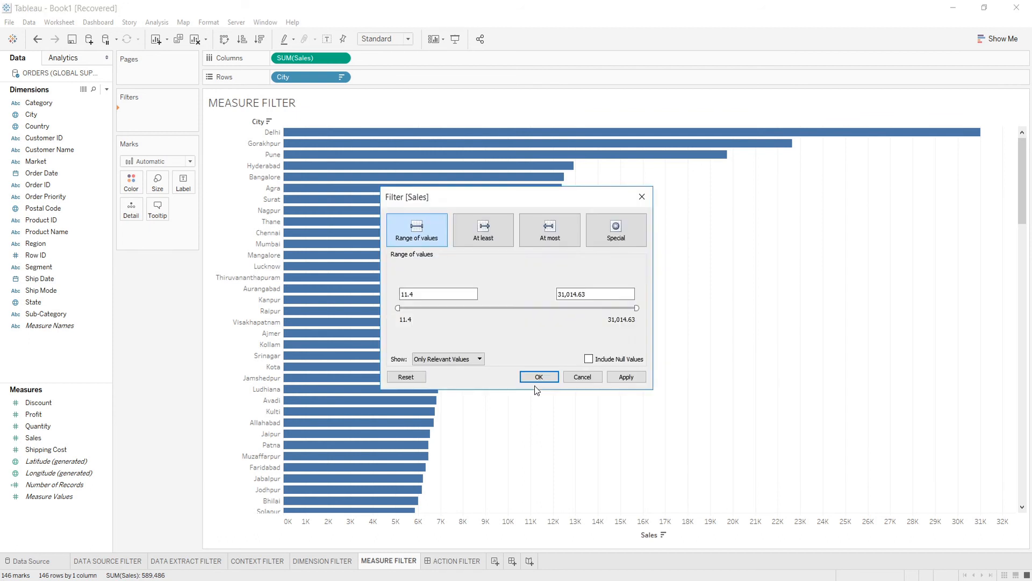
left_click(543, 240)
left_click_drag(597, 295, 516, 288)
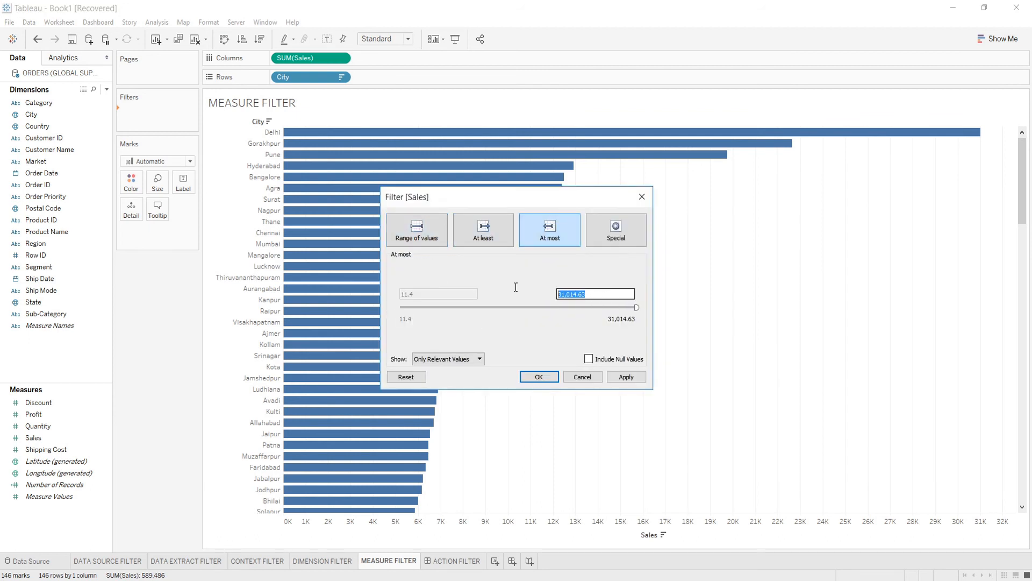
type("100")
left_click(628, 378)
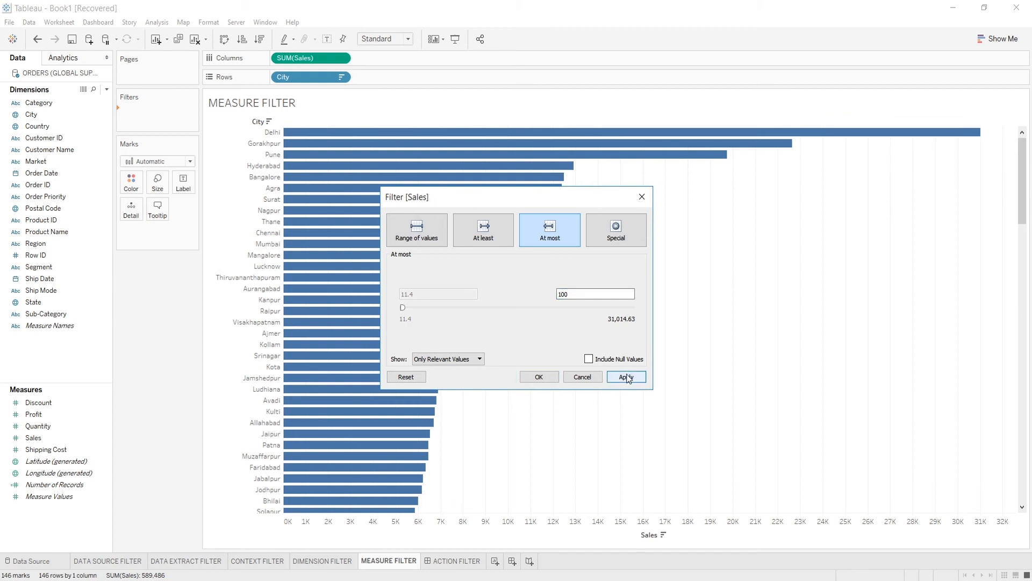
left_click(519, 381)
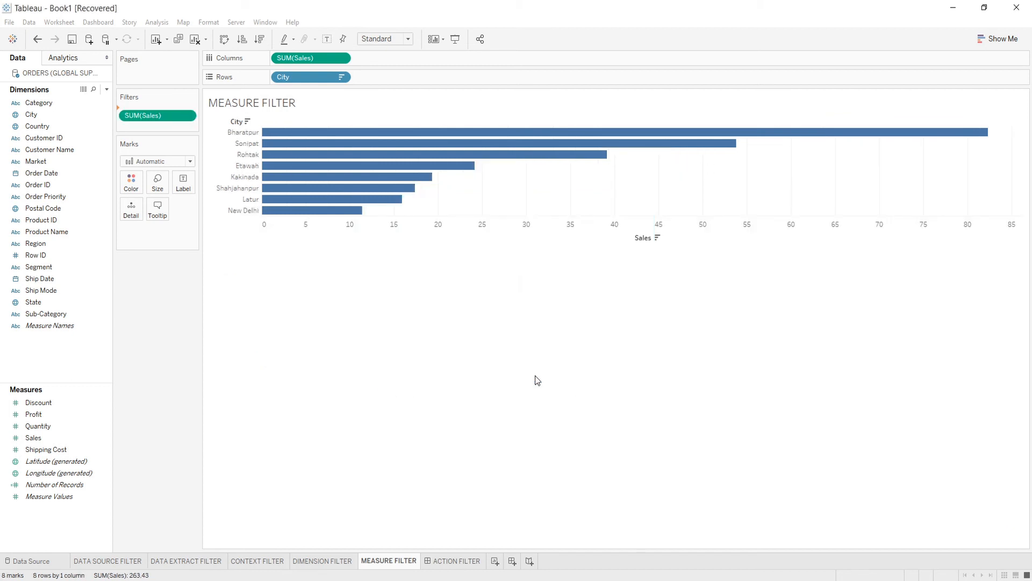
- Fit the city chart to Entire View and use Sales for both the color and the labels of the bars
left_click(390, 42)
left_click(390, 79)
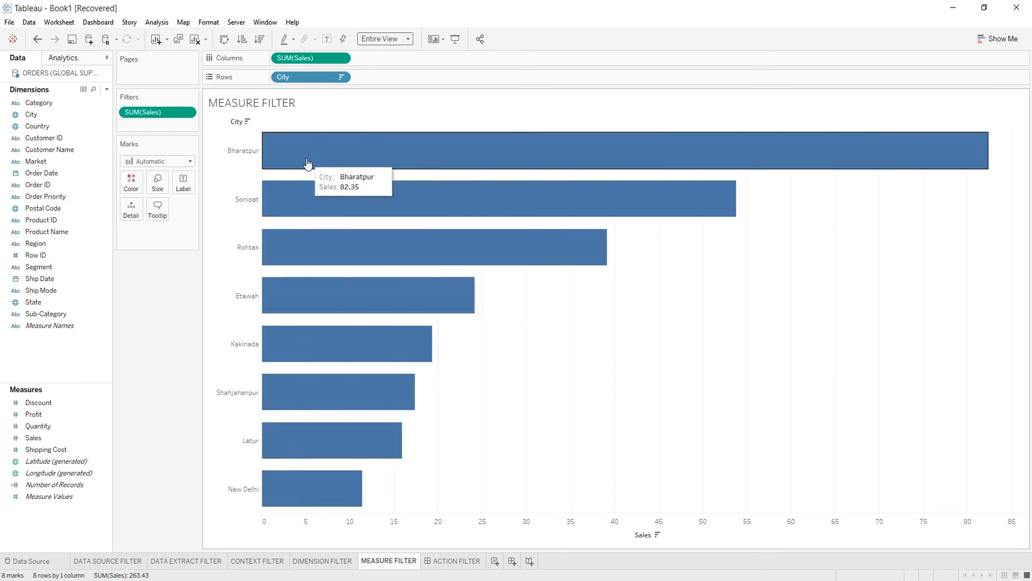
left_click_drag(34, 438, 131, 183)
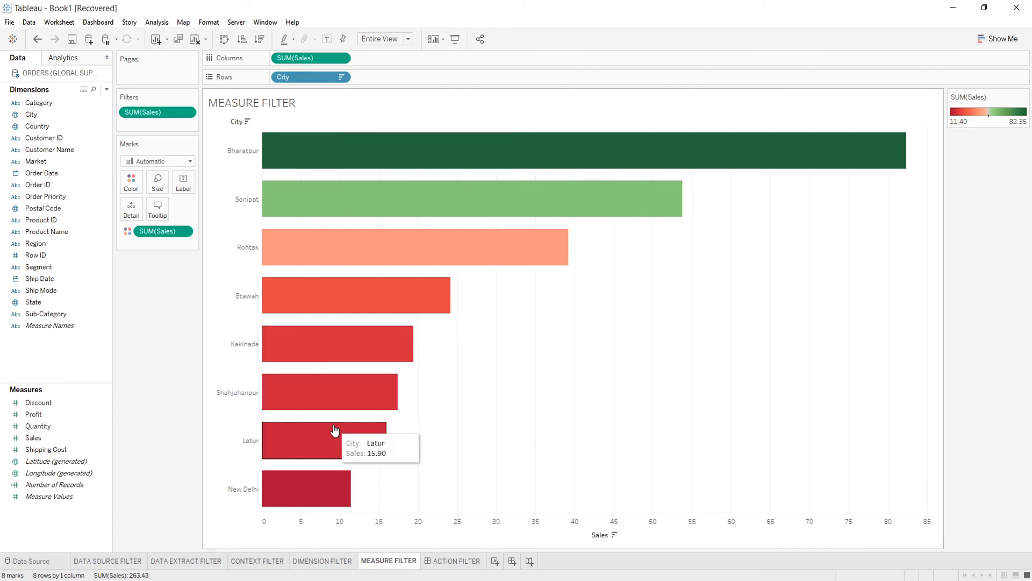
left_click_drag(63, 437, 183, 185)
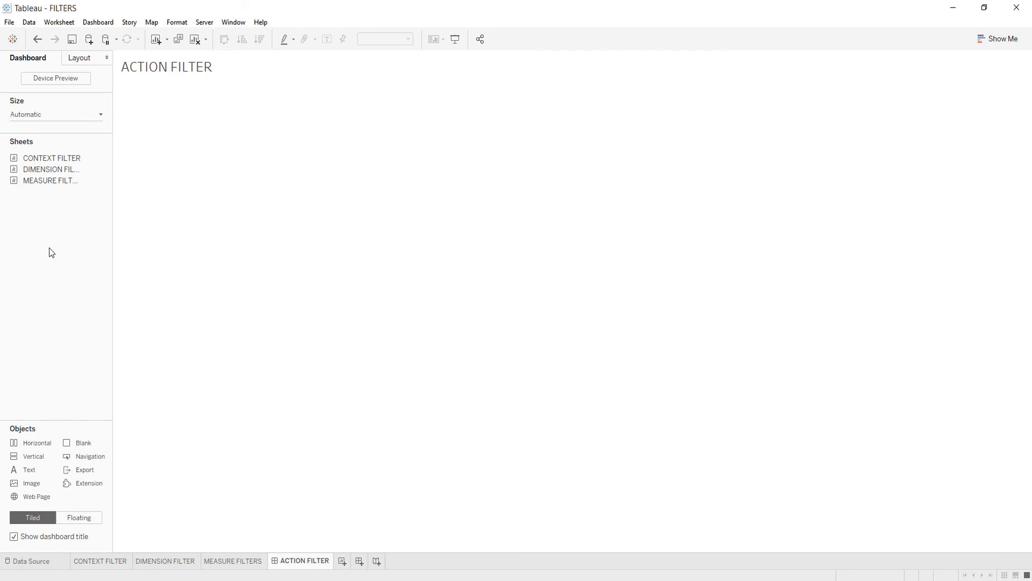
- Place the DIMENSION FILTER and MEASURE FILTERS sheets side by side on the ACTION FILTER dashboard
left_click_drag(35, 171, 155, 239)
left_click_drag(50, 180, 707, 334)
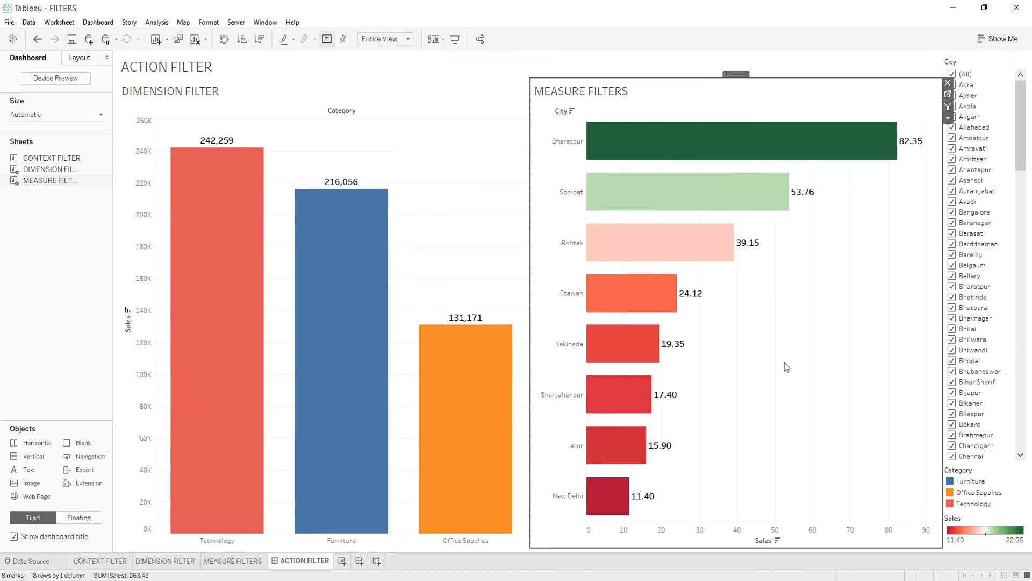
left_click(424, 222)
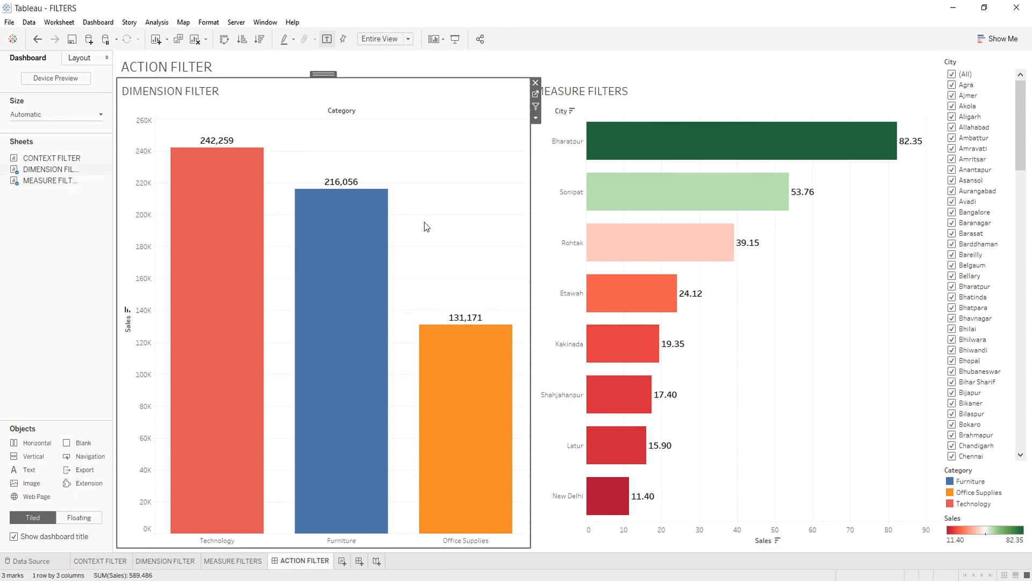
left_click(821, 325)
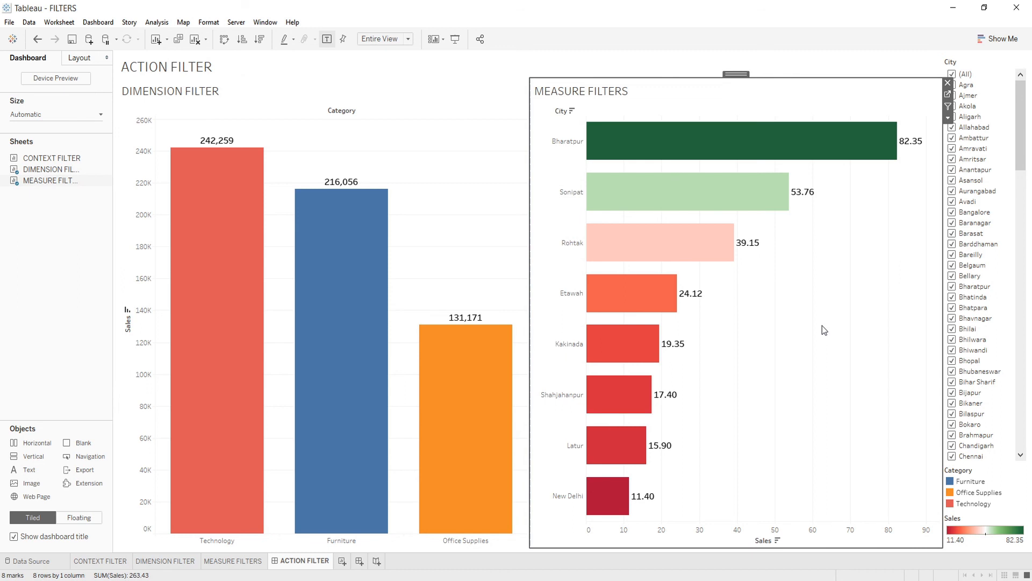
left_click(415, 219)
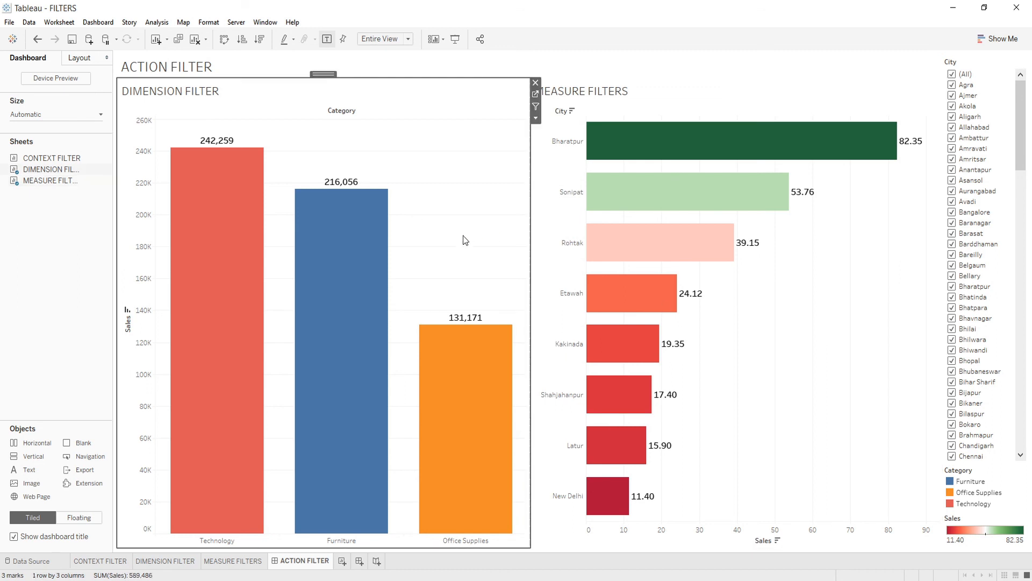
left_click(850, 350)
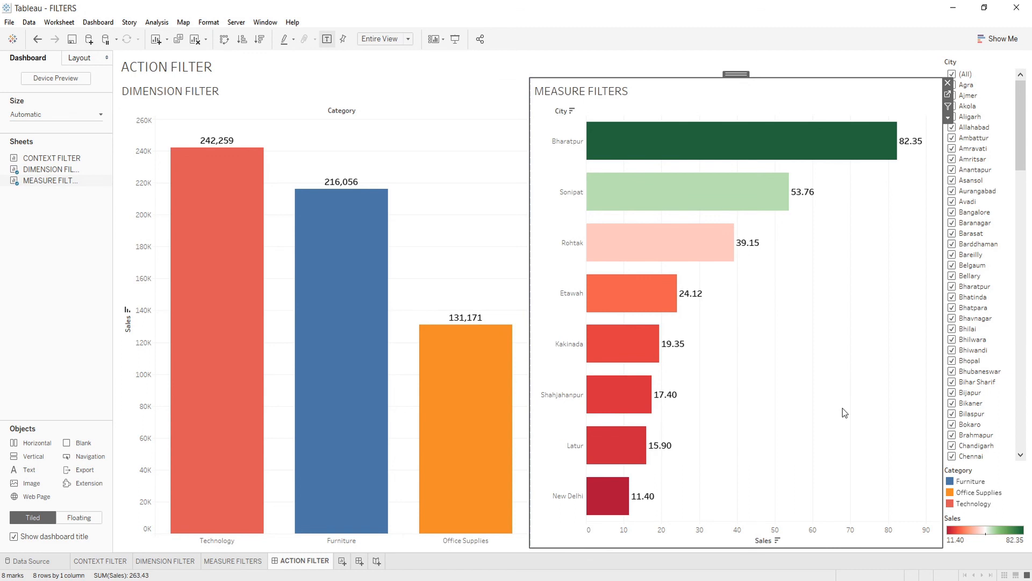
left_click(480, 243)
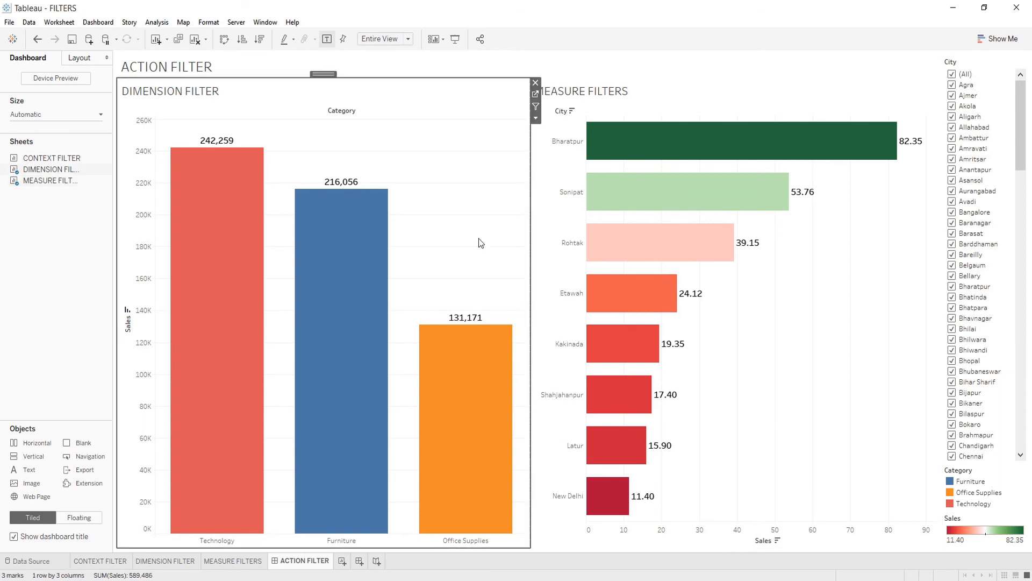
- Use both the DIMENSION FILTER and MEASURE FILTERS sheets as filters on the ACTION FILTER dashboard
left_click(535, 108)
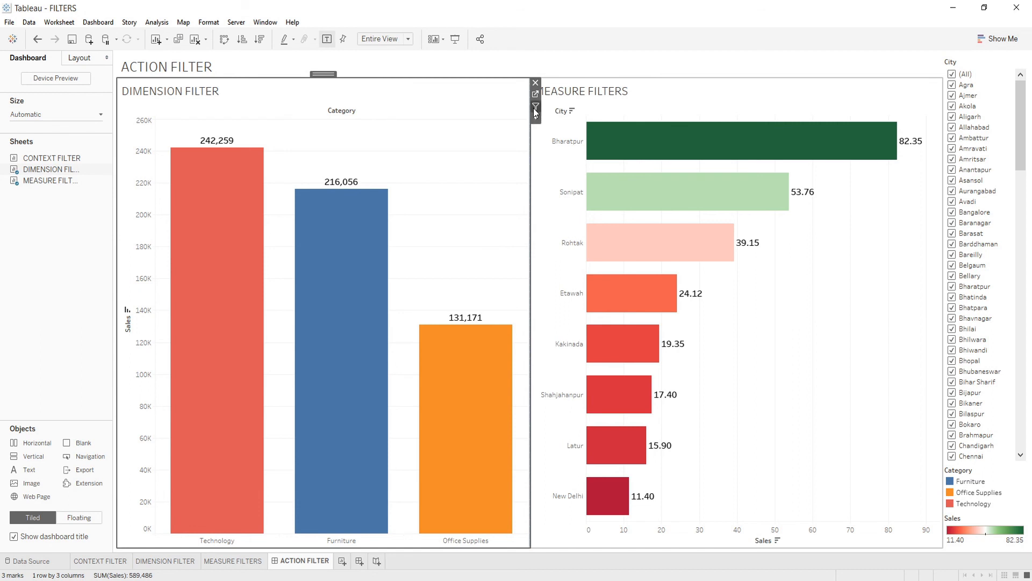
left_click(857, 101)
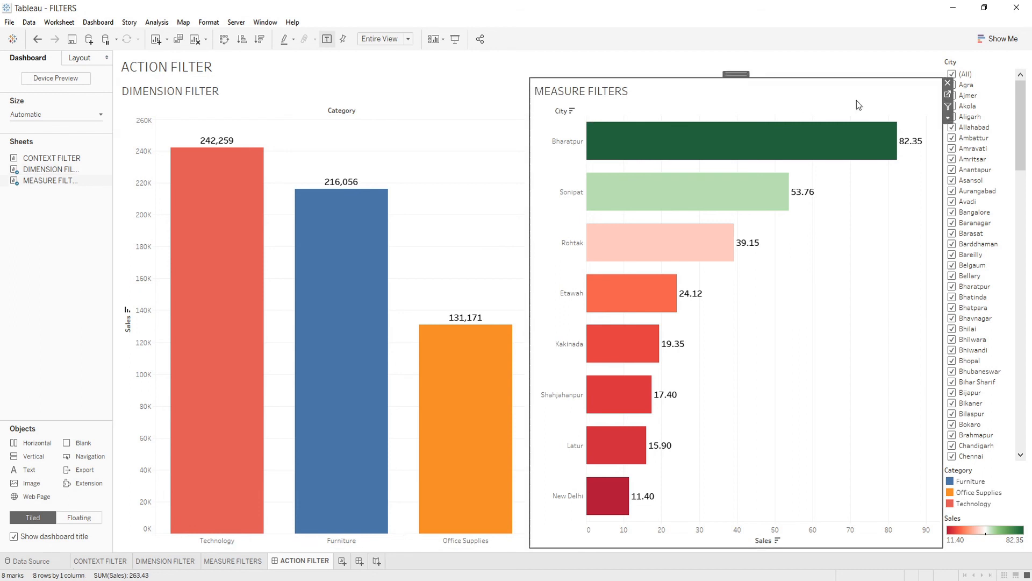
left_click(948, 108)
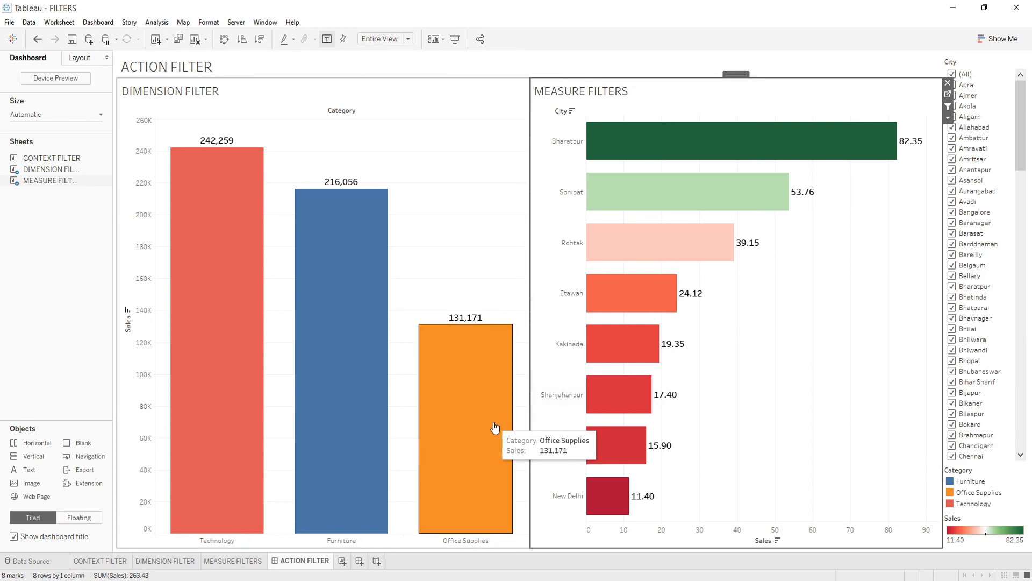
- Test the category action filter by selecting the Office Supplies, Furniture and Technology bars in turn, and clear the selection
left_click(454, 380)
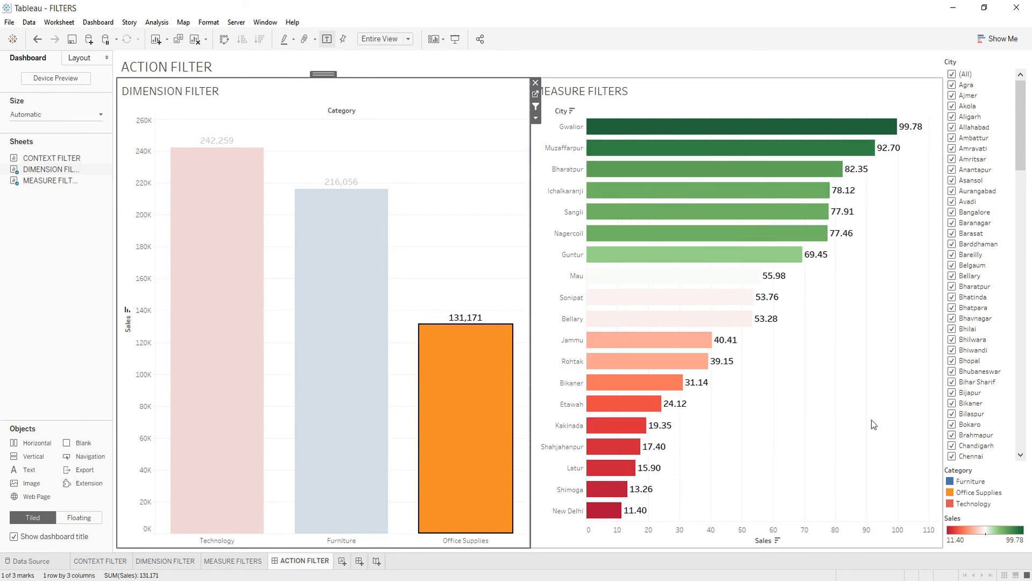
mouse_move(469, 398)
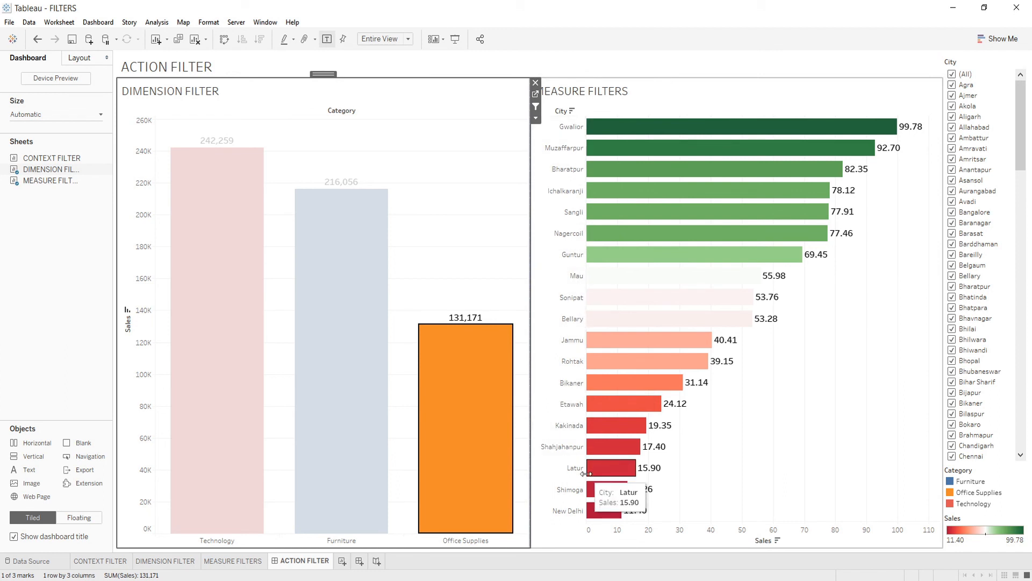
left_click(327, 298)
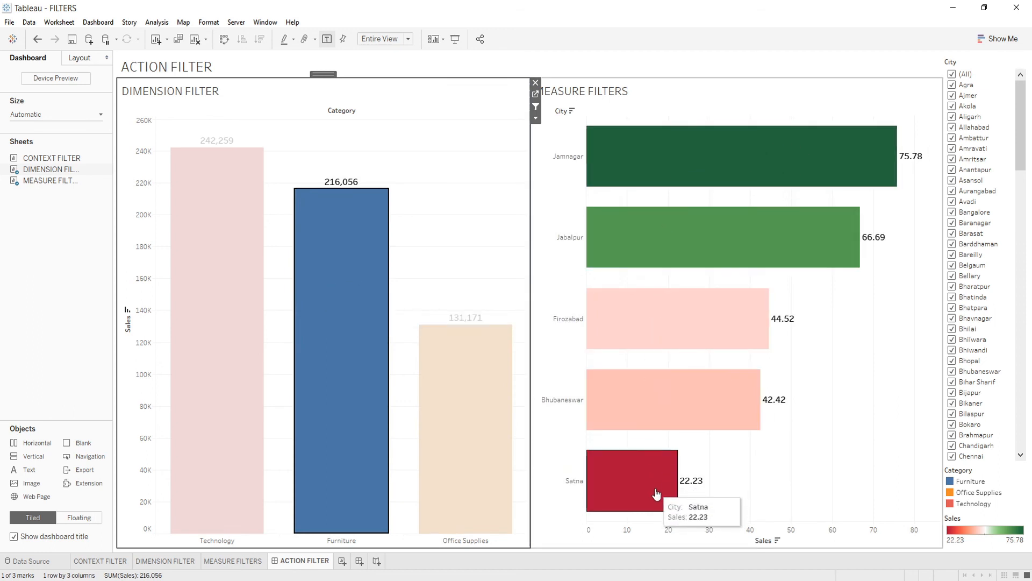
left_click(220, 317)
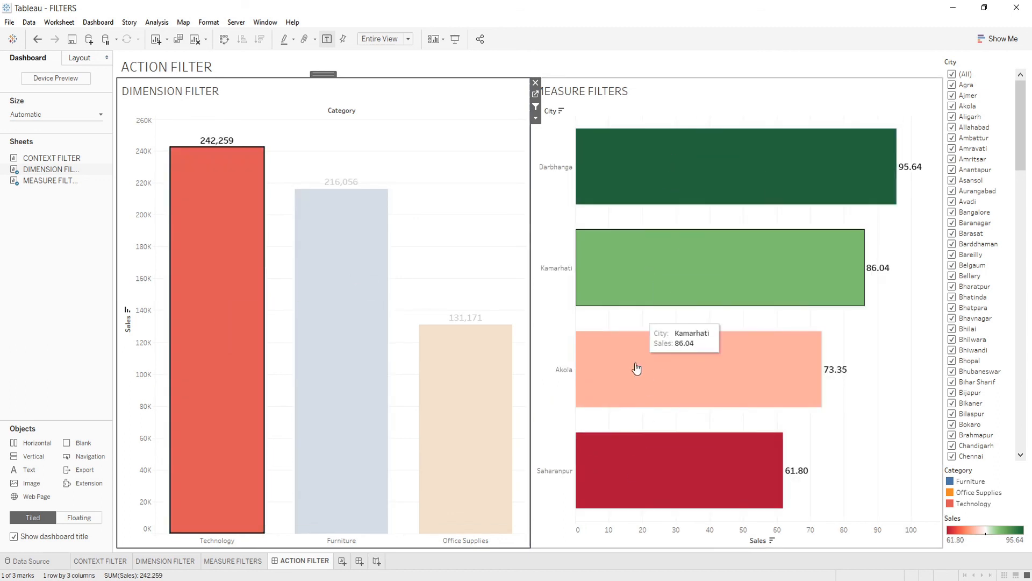
left_click(496, 214)
- Test the city action filter by selecting the Bharatpur bar in the city chart, and clear the selection
left_click(757, 334)
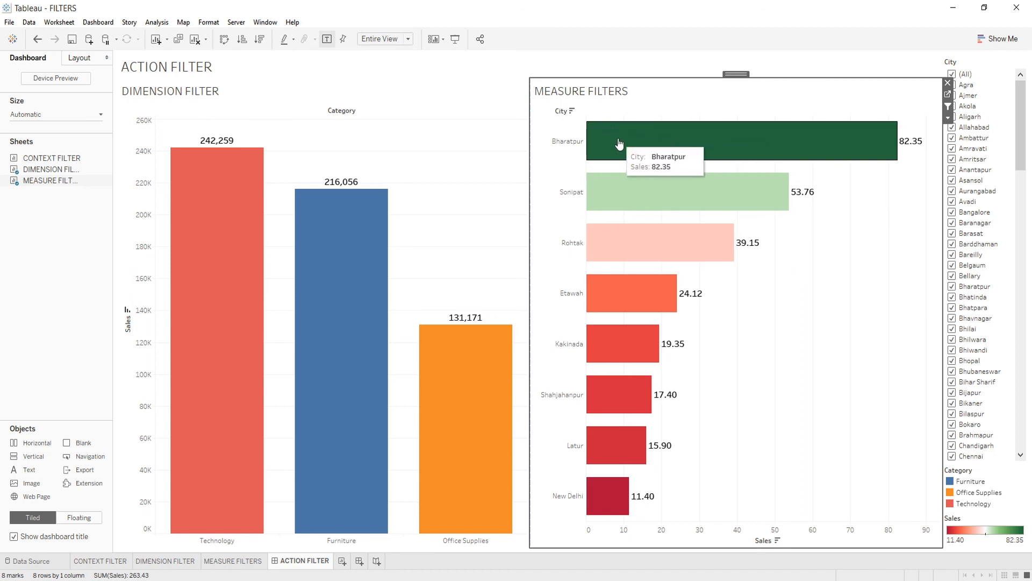
left_click(694, 141)
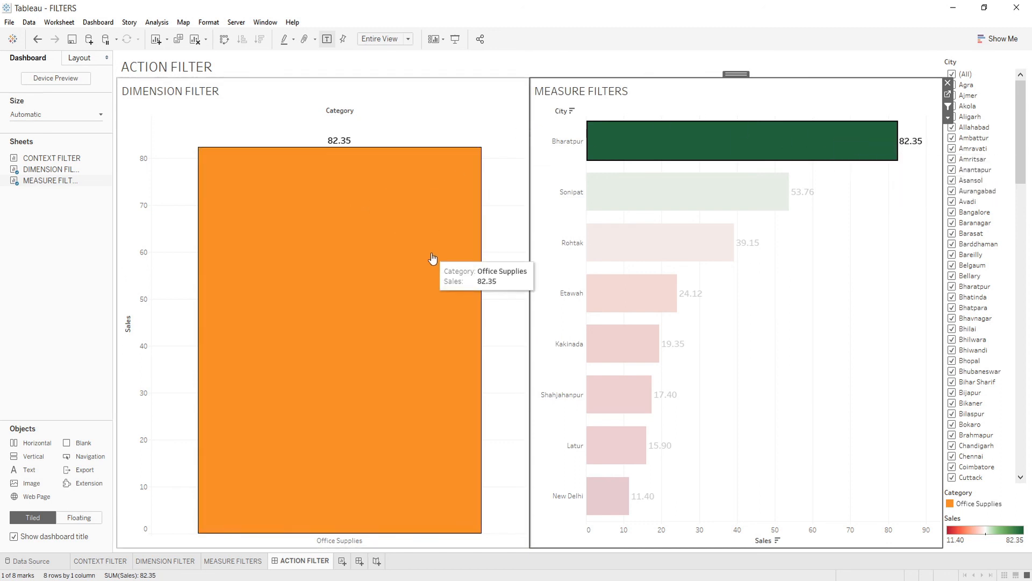
left_click(857, 380)
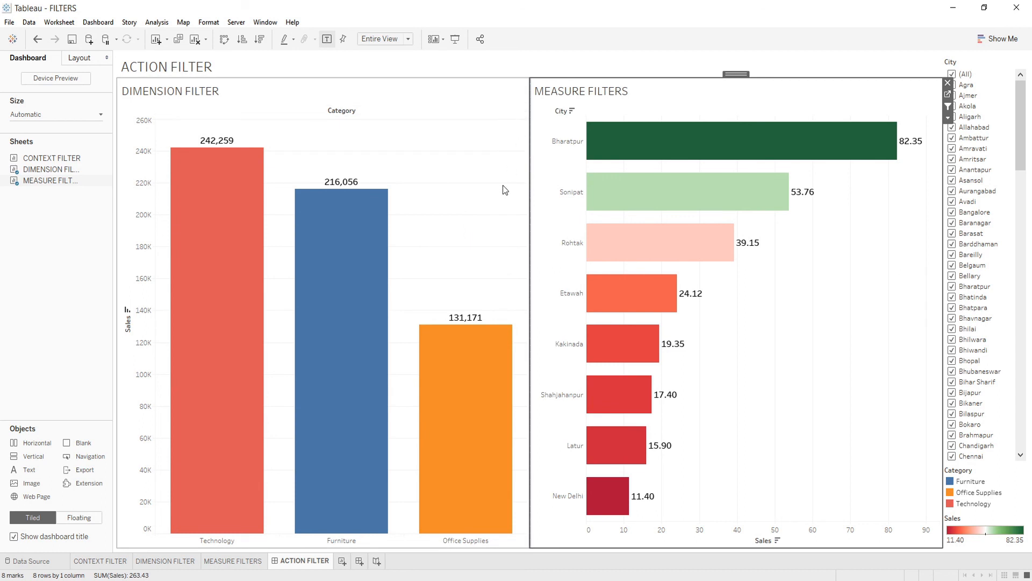
- Examine the action filters added to the DIMENSION FILTER and MEASURE FILTERS sheets, and return to the ACTION FILTER dashboard
left_click(295, 563)
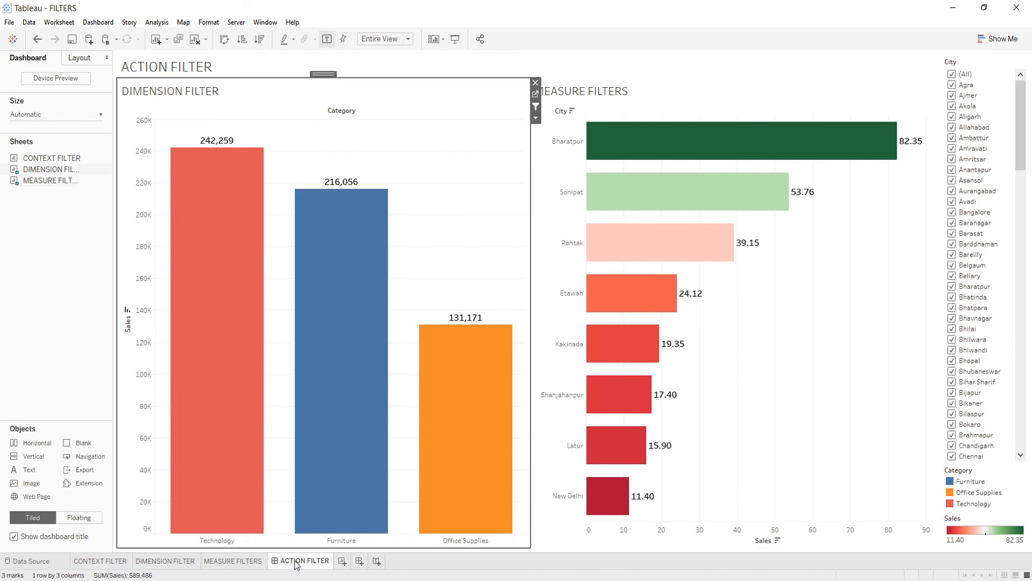
left_click(167, 562)
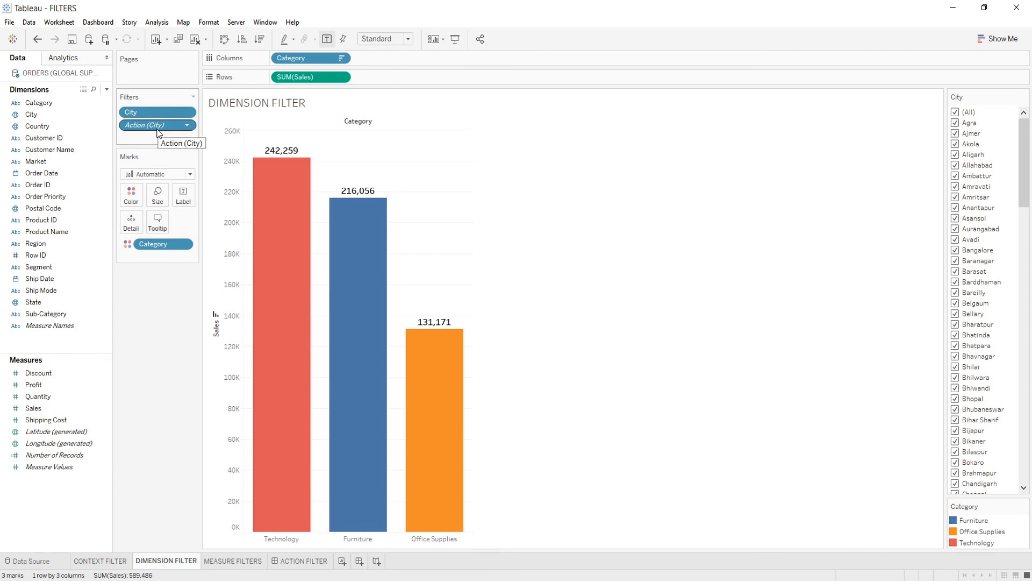
left_click(226, 562)
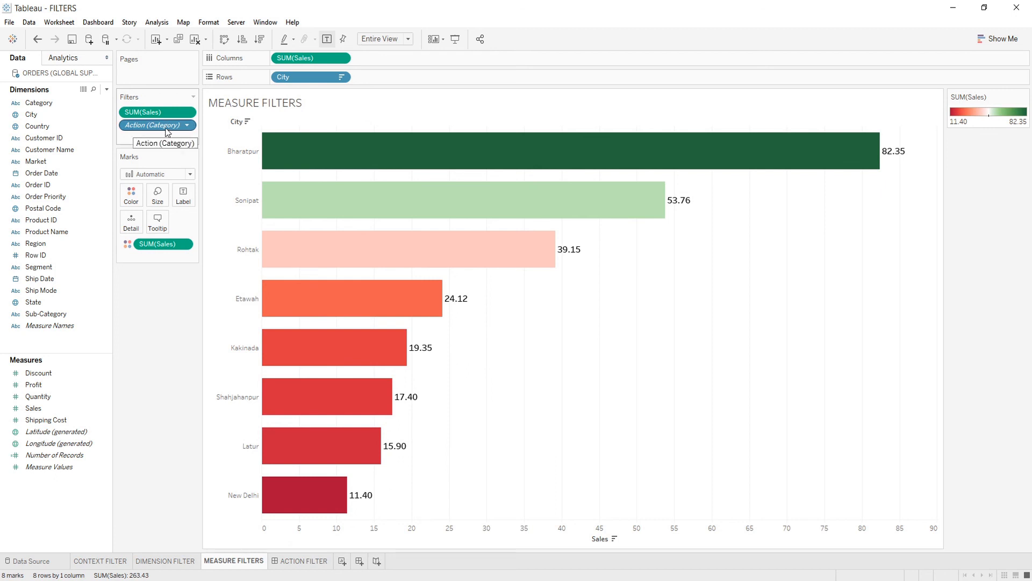
left_click(304, 560)
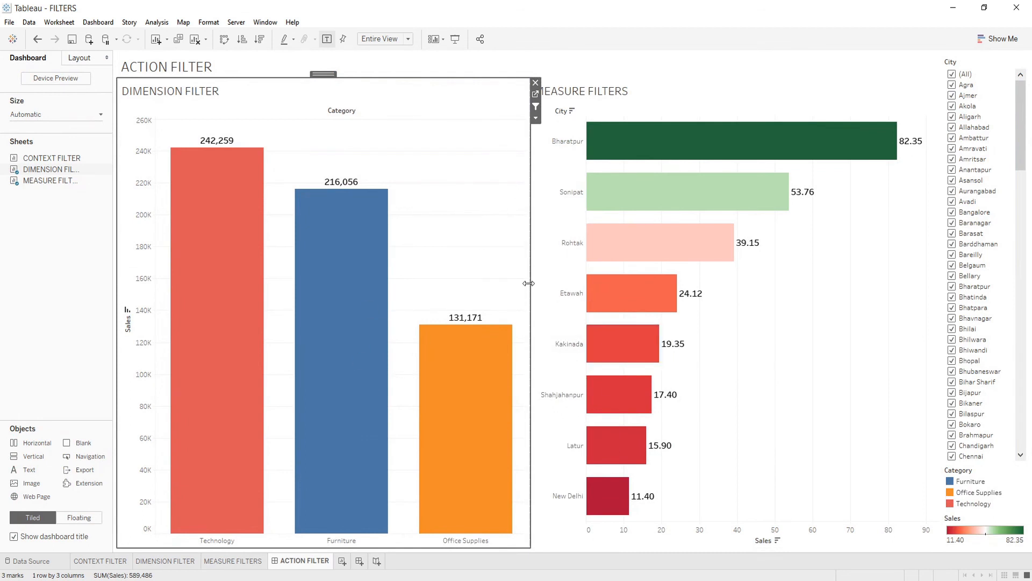